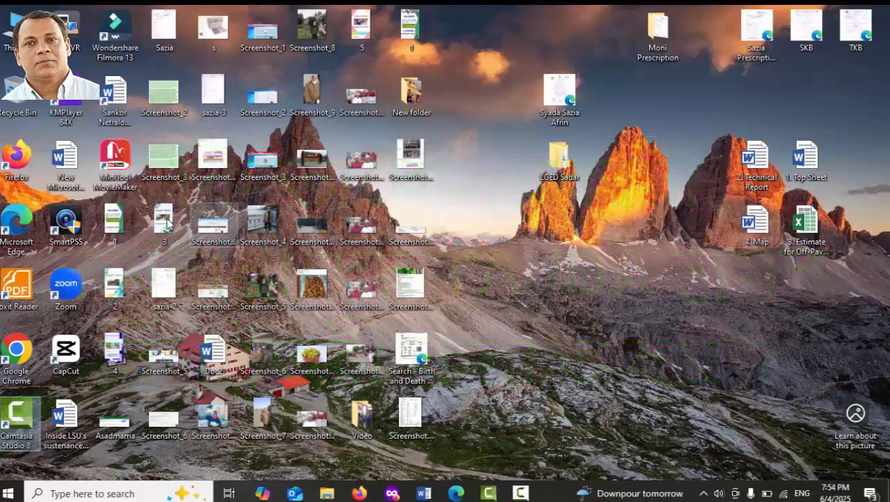
Launch Firefox and search Google for ibas++ to find the iBAS TA DA Entry Staff page.
double_click(24, 159)
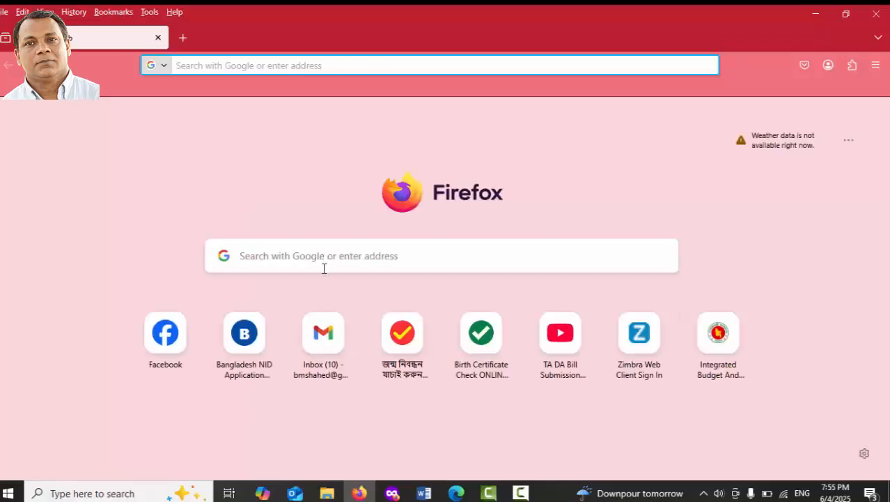
click(255, 260)
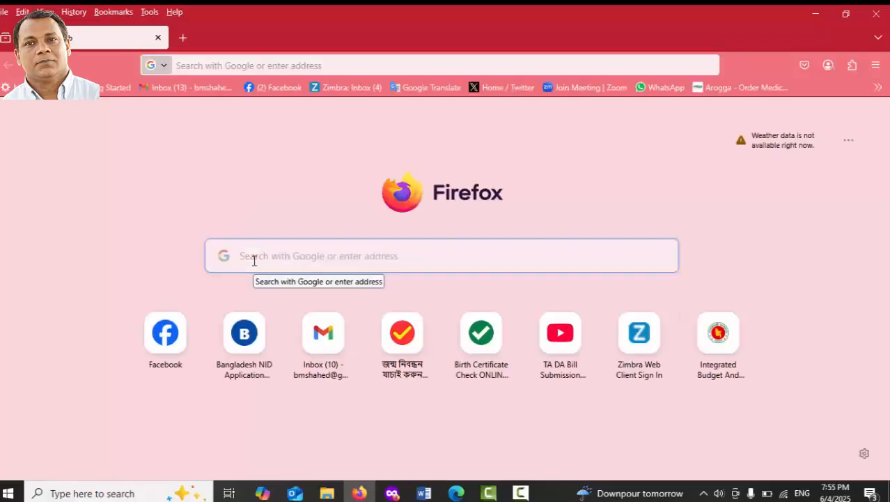
text(ibas)
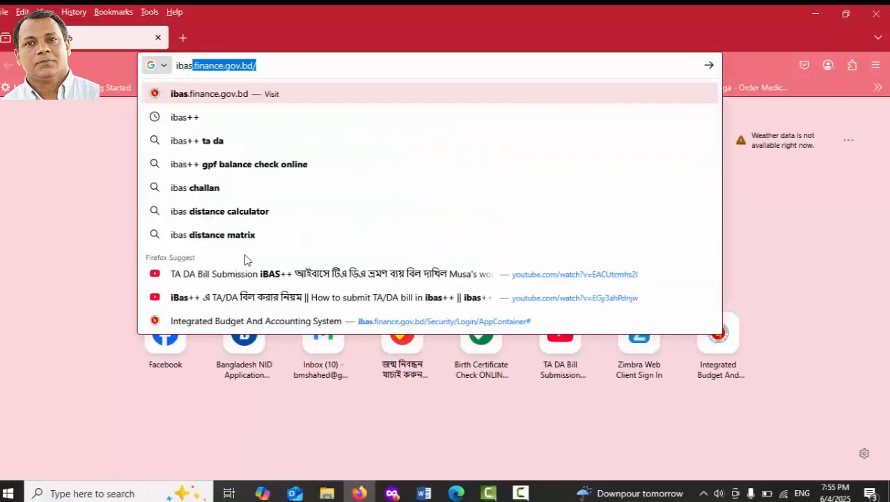
click(198, 118)
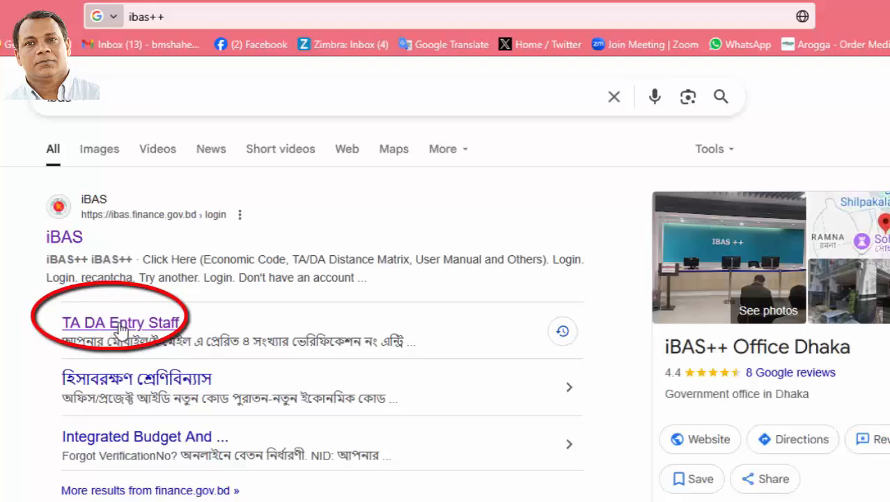
Go to the TA DA Entry Staff login page and enter the National ID.
click(120, 325)
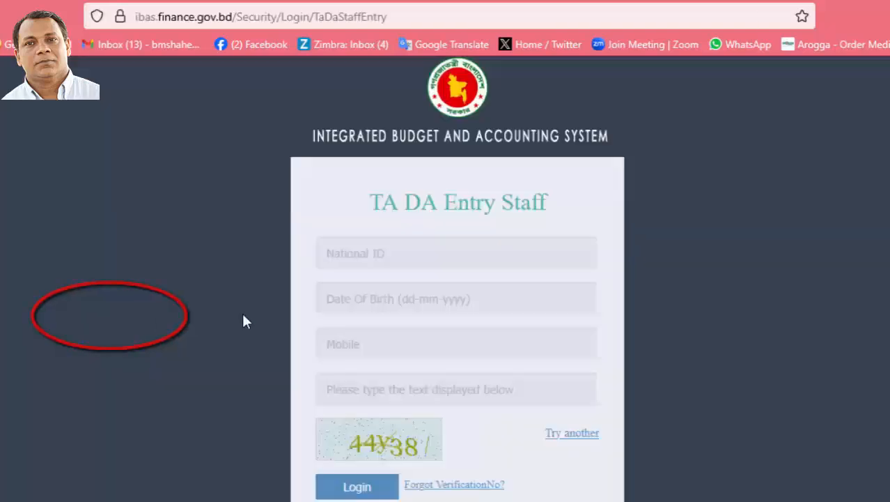
click(359, 261)
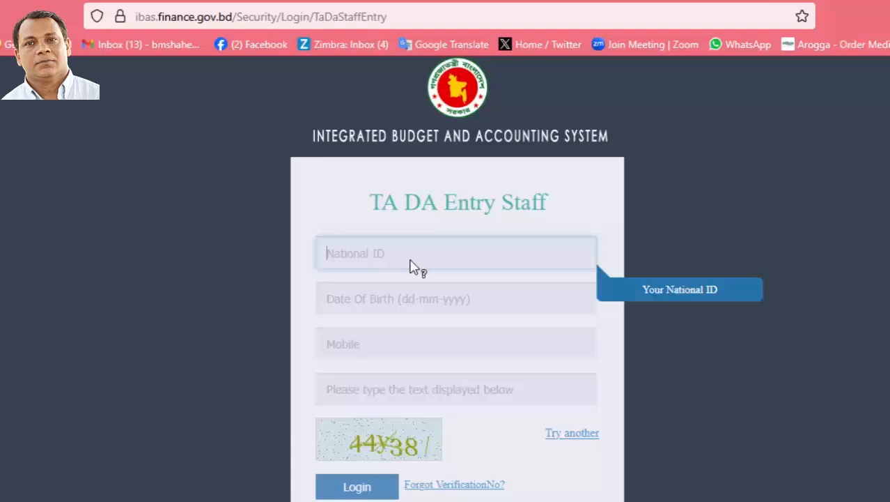
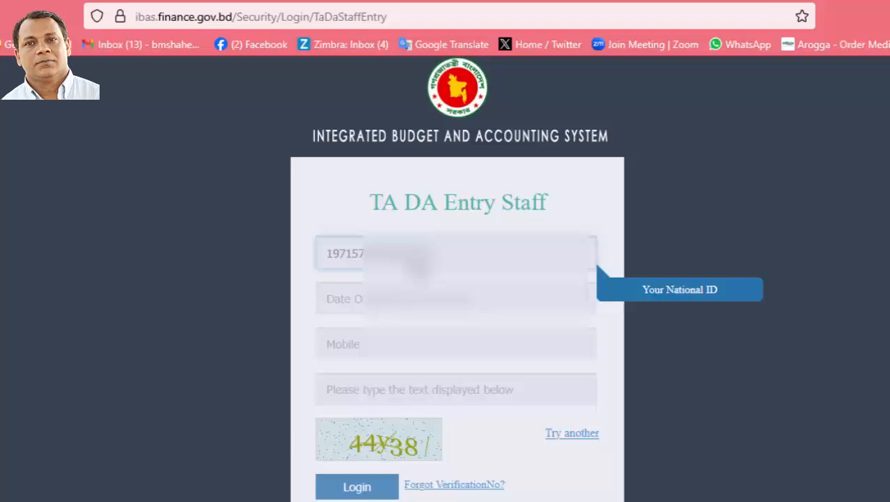
Fill in the date of birth, mobile number and captcha text.
click(348, 306)
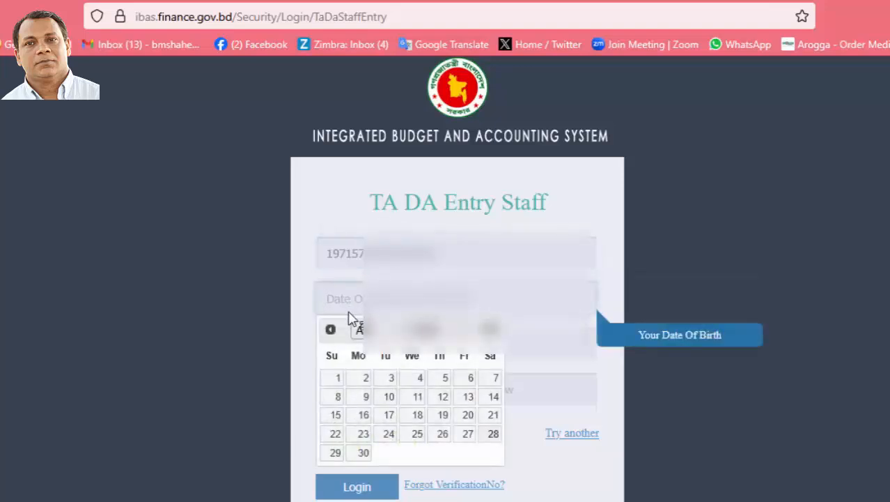
text(10-07-)
click(593, 220)
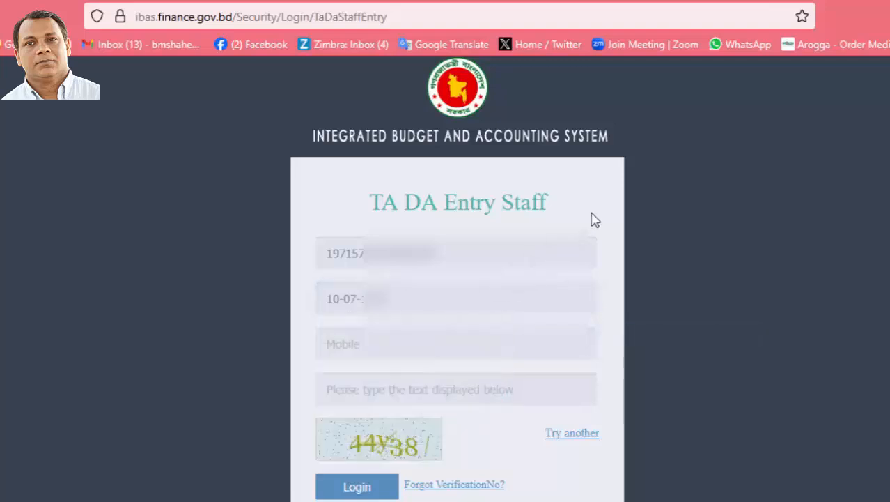
click(341, 352)
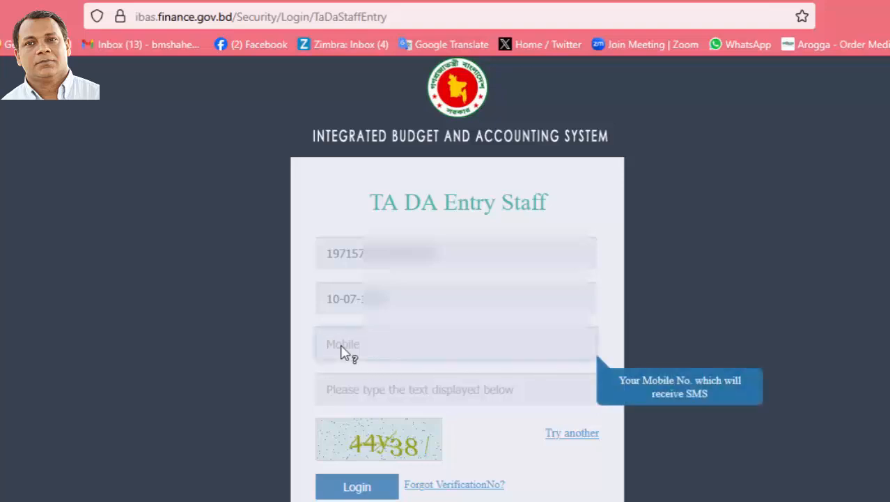
text(017164)
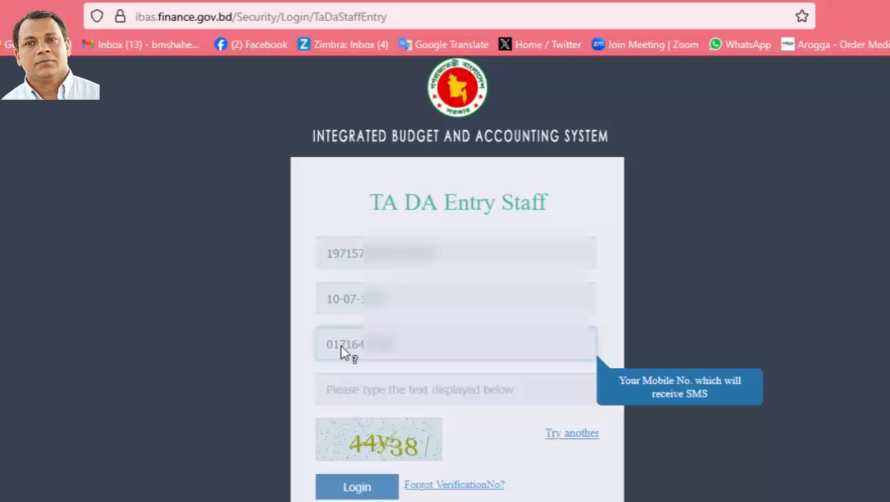
click(341, 390)
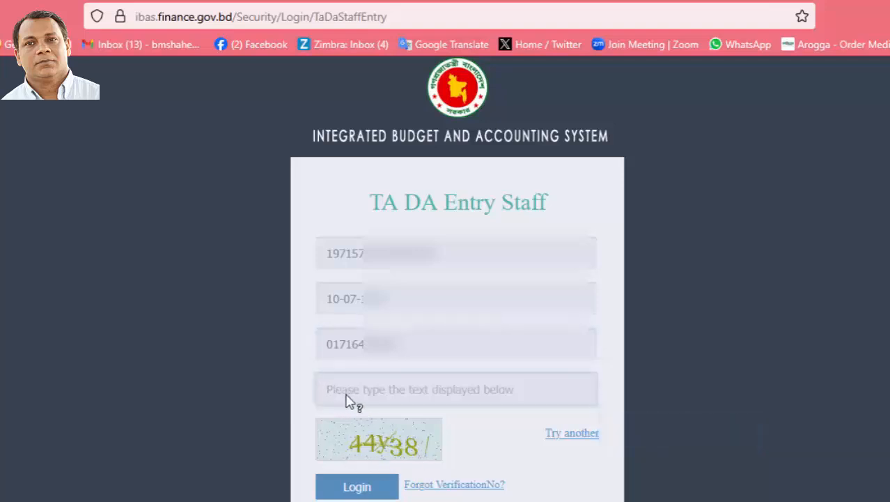
text(44y)
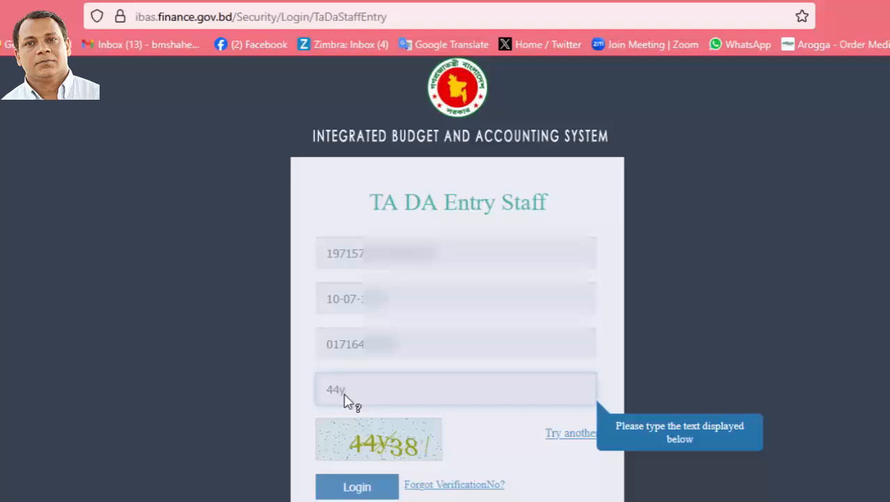
text(38)
Log in, acknowledge the verification notice and validate the SMS code.
click(365, 492)
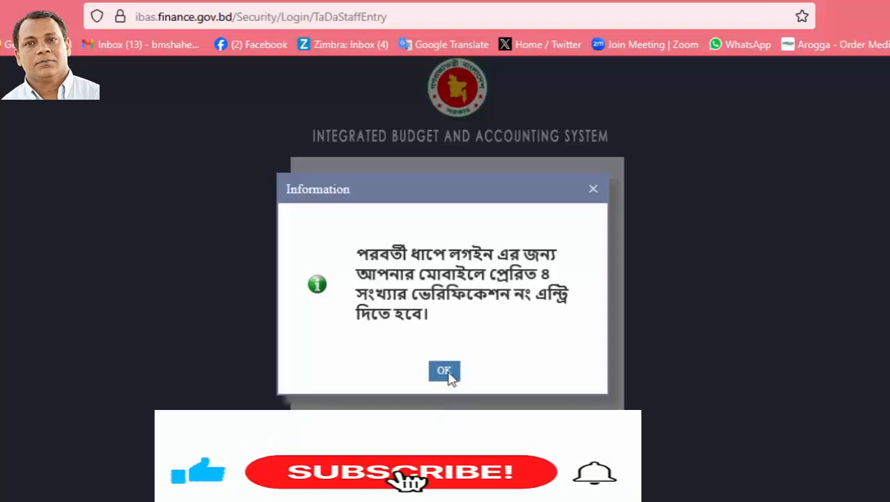
click(444, 370)
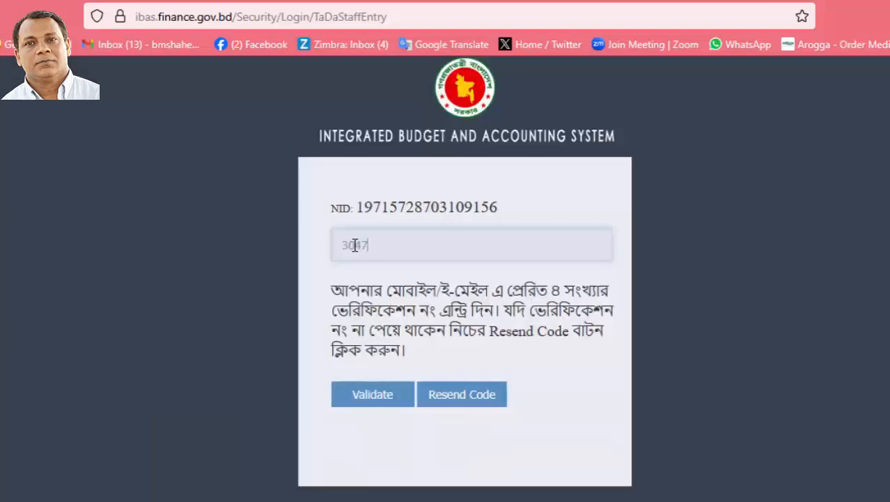
click(377, 394)
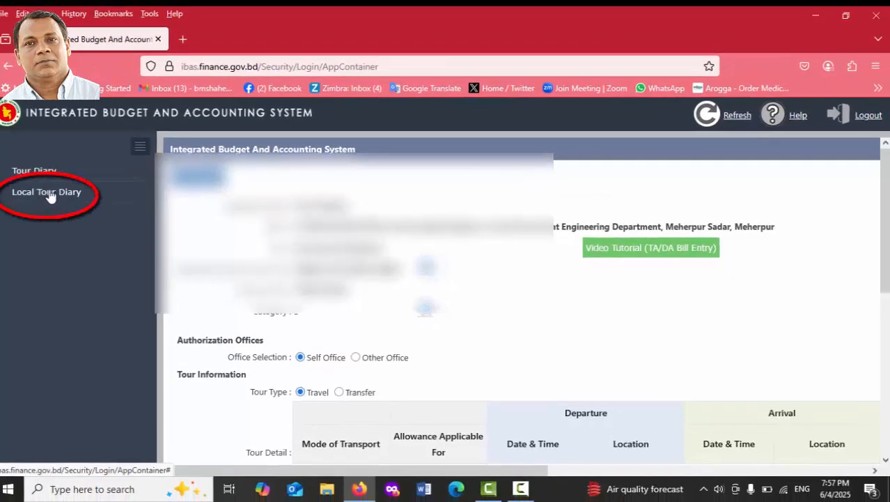
Open the Local Tour Diary form and scroll down to the empty Tour Detail row.
click(50, 197)
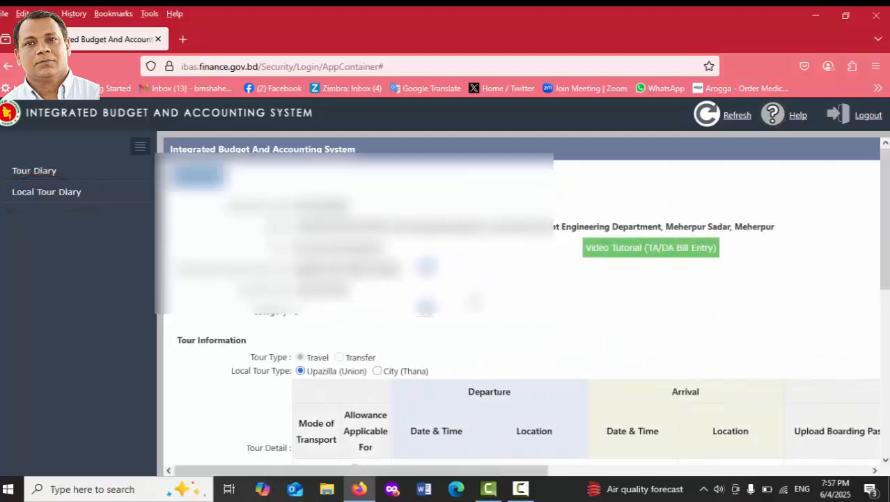
scroll(463, 292, down, 2)
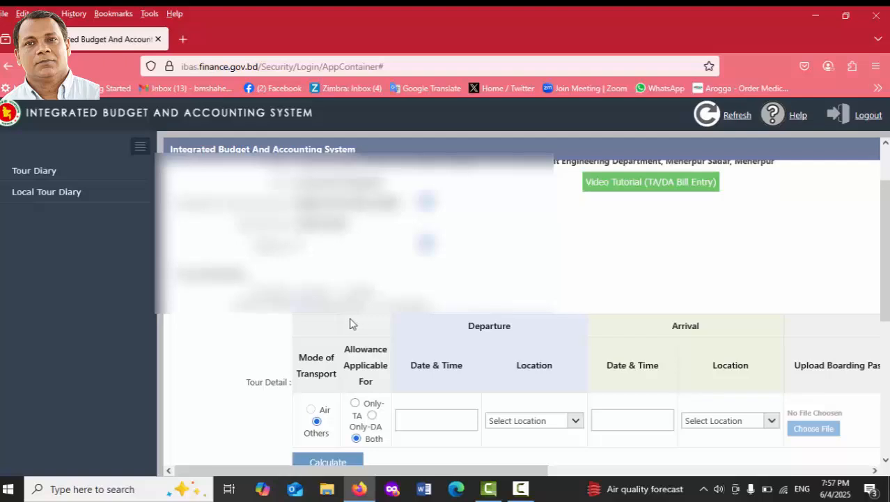
scroll(327, 324, down, 4)
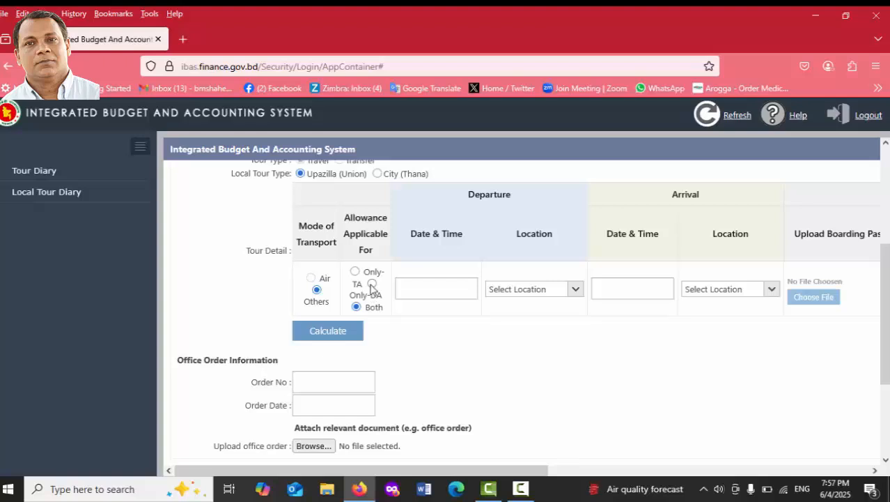
Set the tour row's allowance type to Only-DA.
click(356, 272)
click(372, 285)
click(356, 309)
click(373, 285)
Set departure to 1 June 2025 at 08:00 from the Meherpur Sadar Upazilla Head Quarter.
click(403, 289)
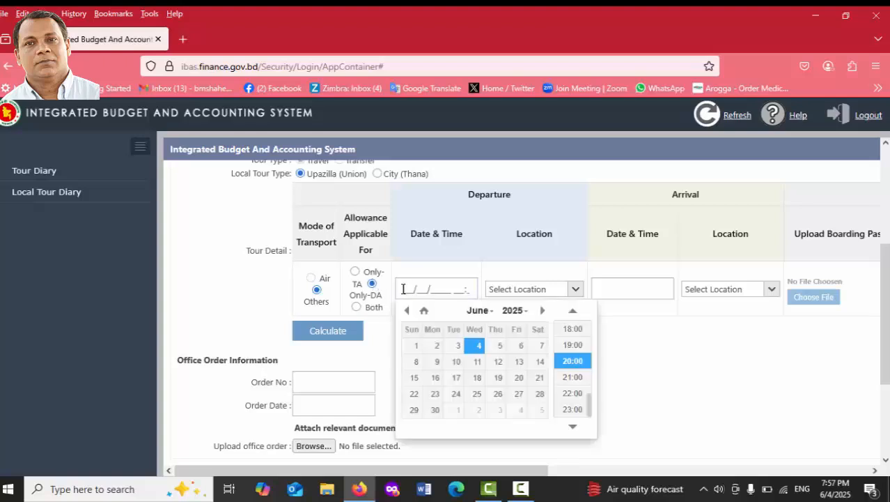
click(413, 345)
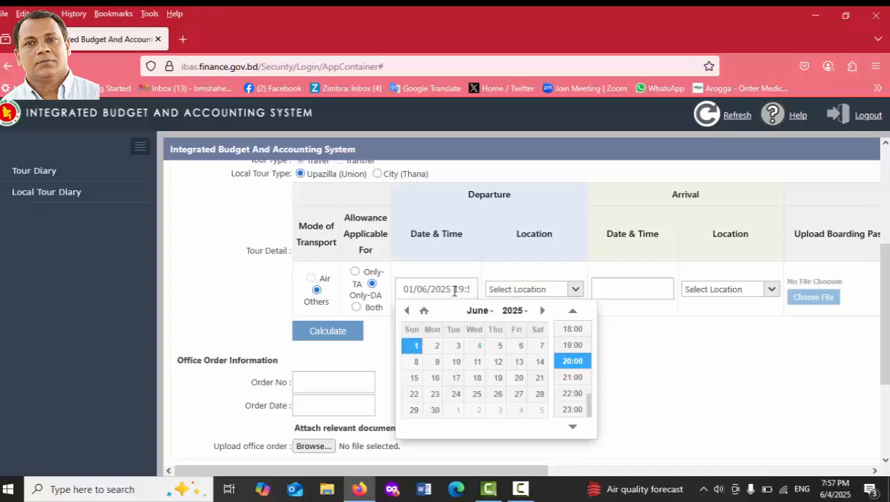
drag(454, 289, 488, 291)
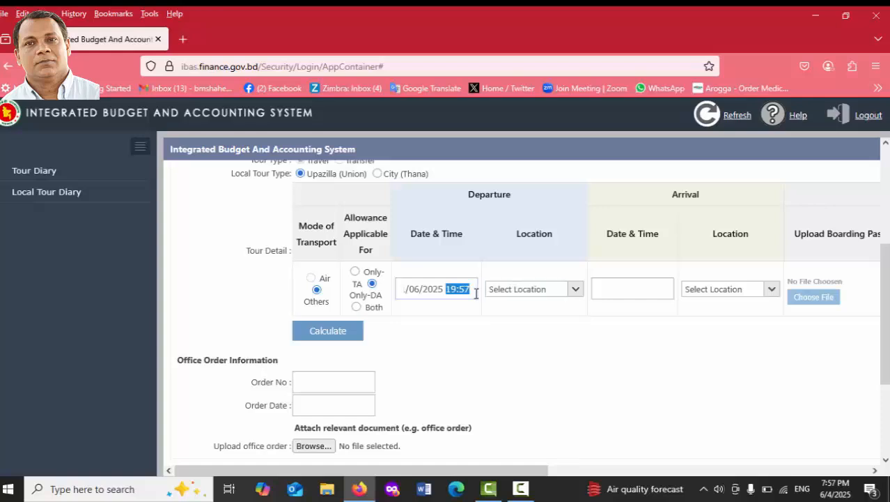
click(472, 285)
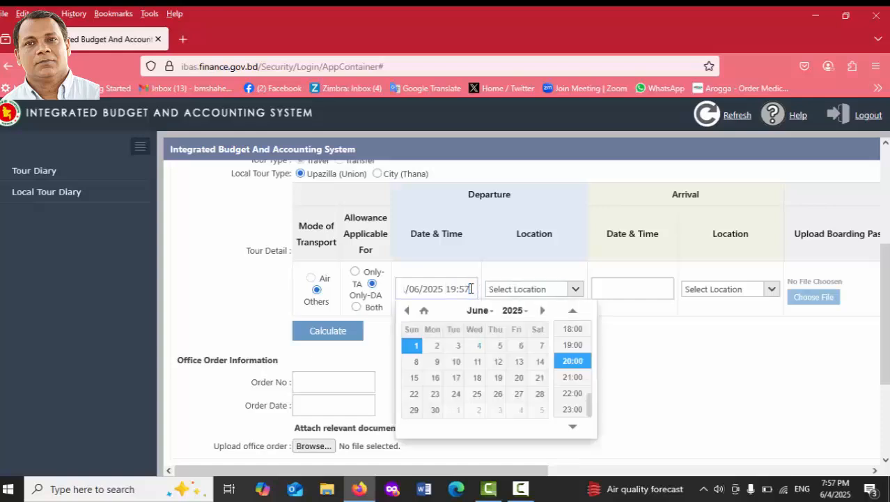
drag(589, 394, 589, 363)
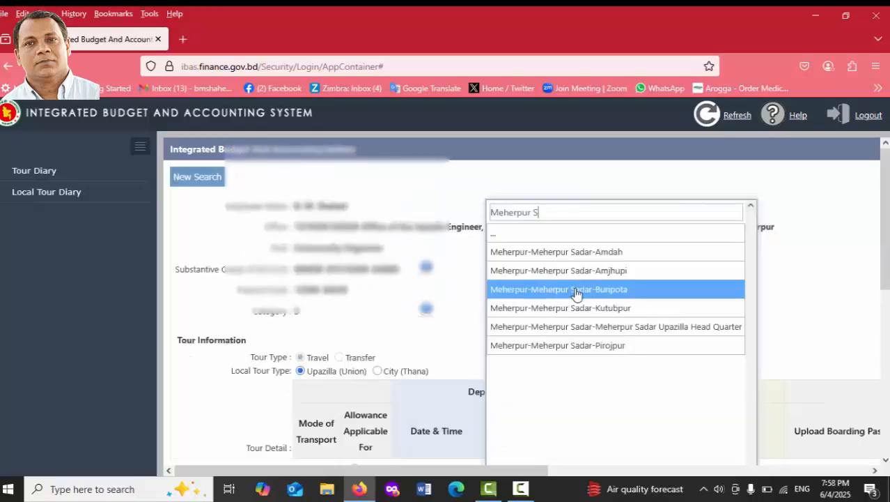
text(adar)
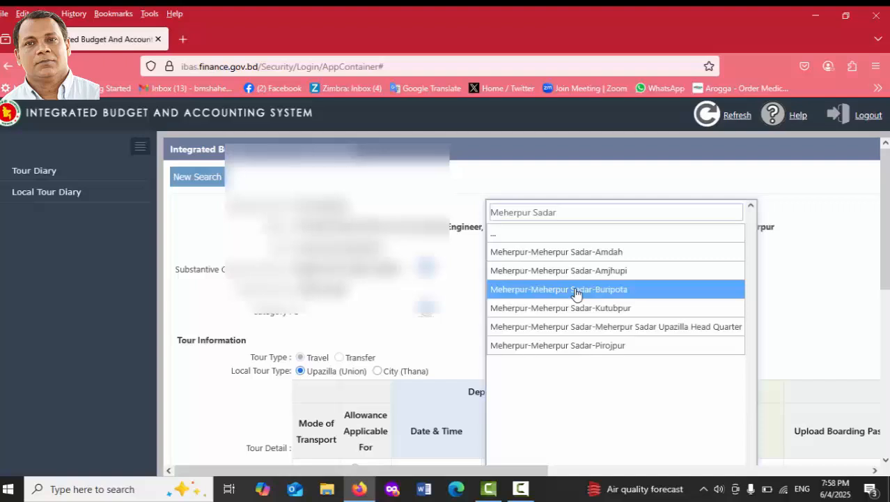
click(591, 326)
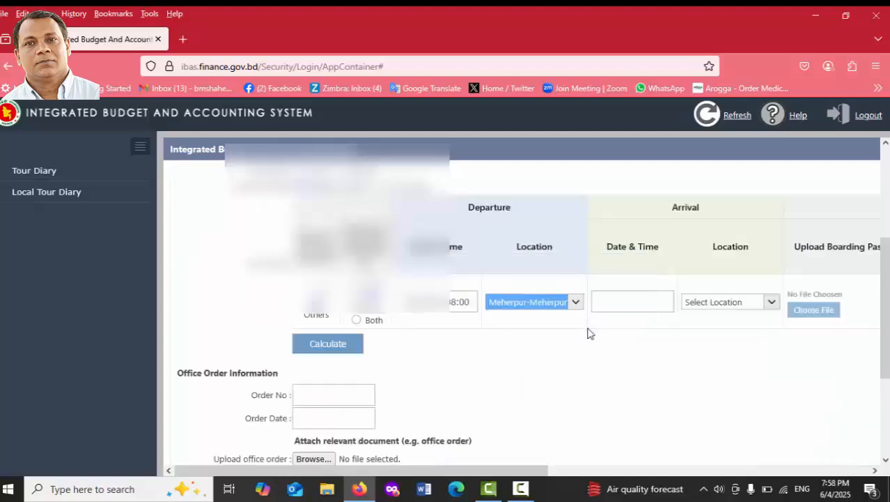
Set the arrival date and time to 1 June 2025, 08:30.
click(611, 308)
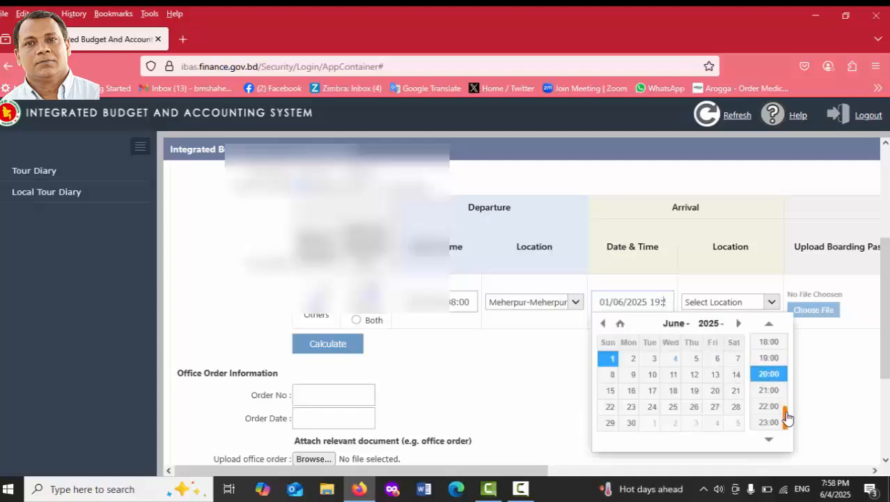
drag(787, 416, 786, 365)
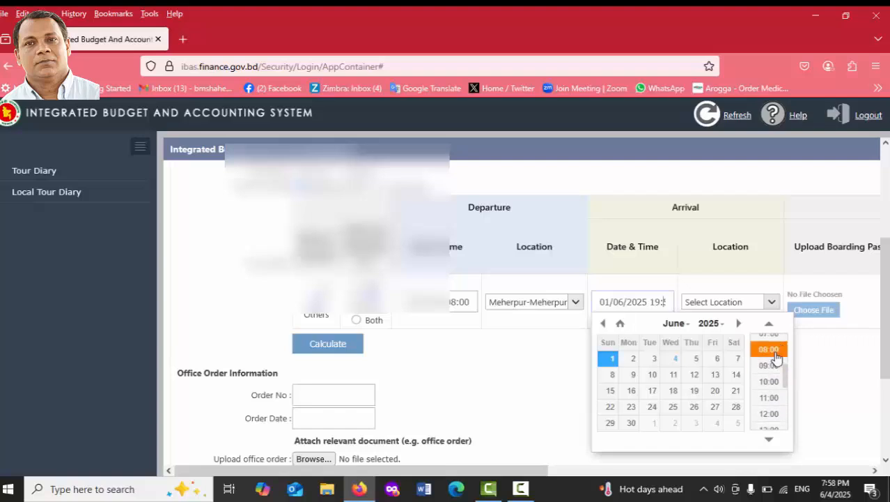
click(769, 349)
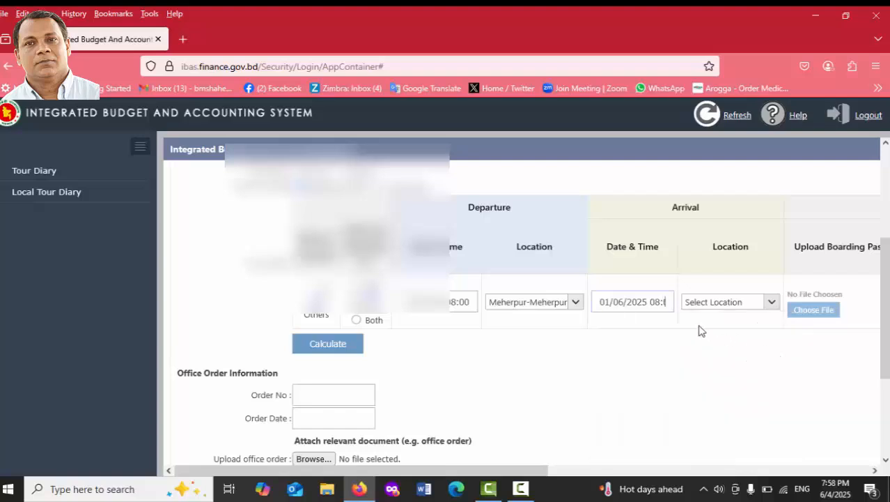
drag(648, 302, 682, 306)
click(667, 303)
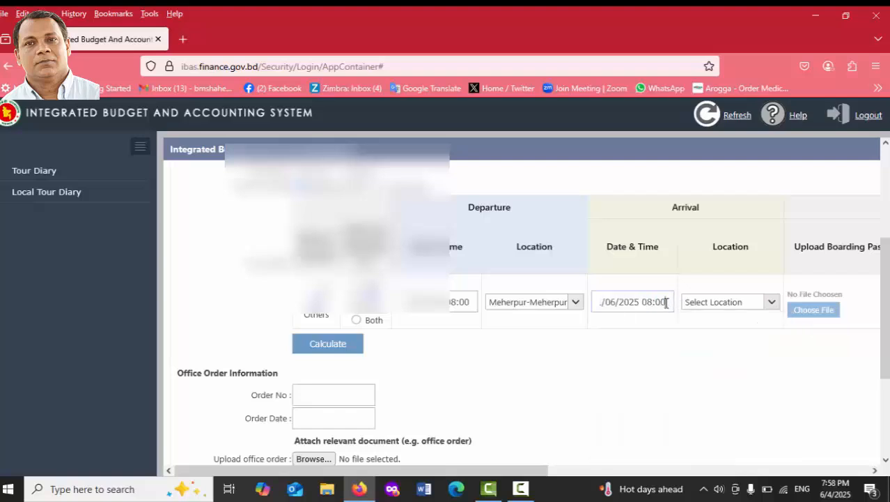
key(BackSpace)
key(BackSpace)
Choose Meherpur-Meherpur Sadar-Amdah as the arrival location.
click(772, 303)
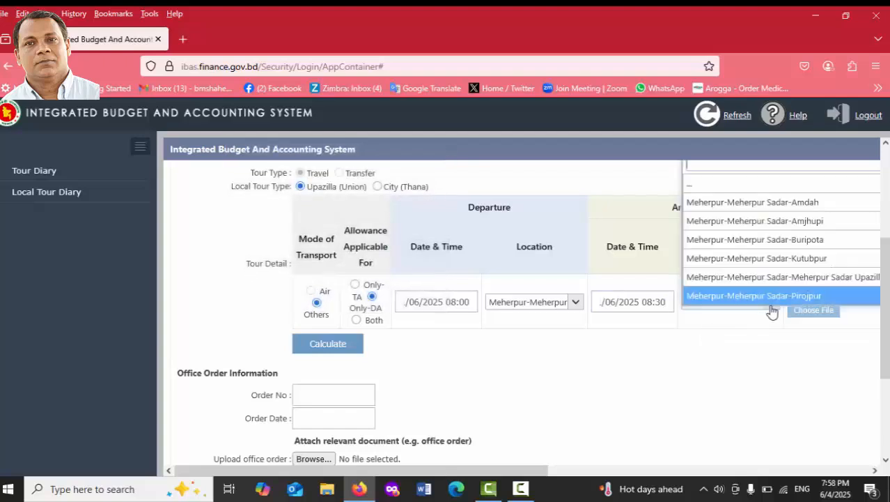
click(788, 203)
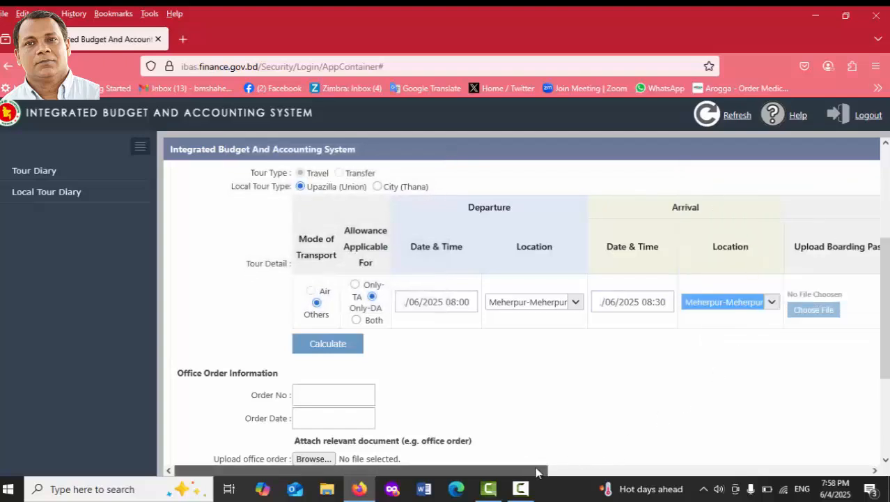
drag(535, 470, 729, 462)
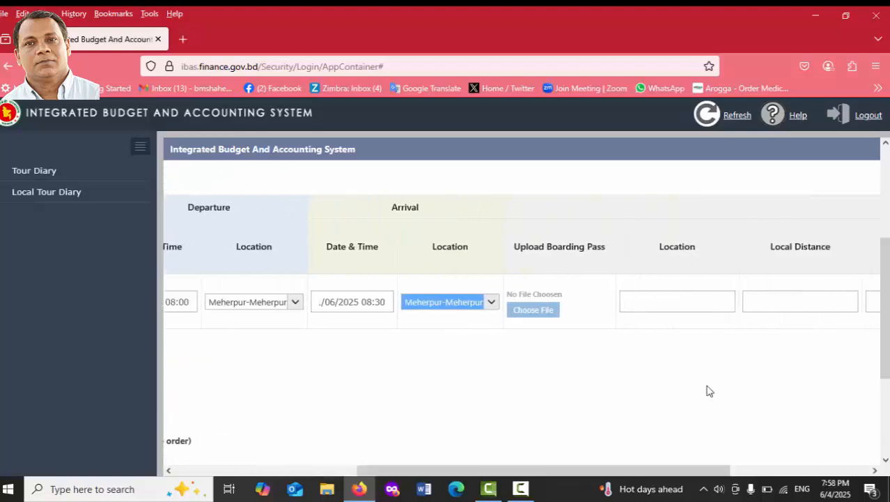
Enter Amdha UP as location and 5 as local distance, then bring up the purpose list.
click(652, 303)
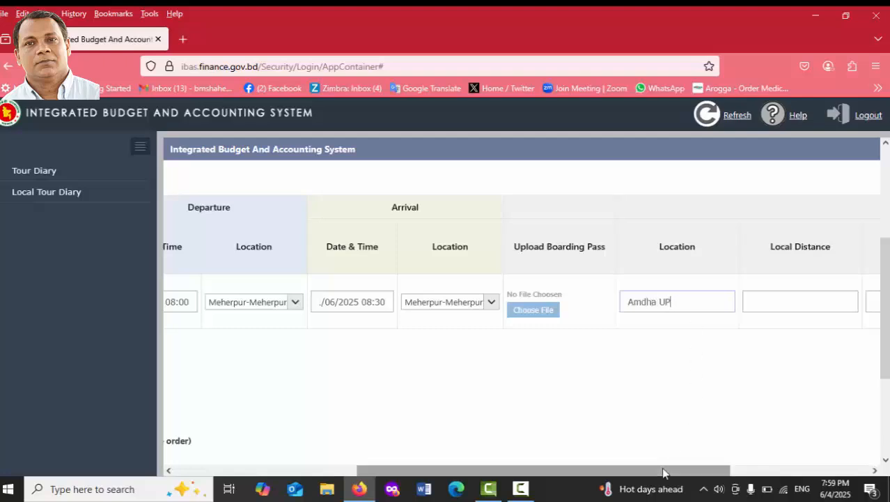
drag(664, 470, 789, 470)
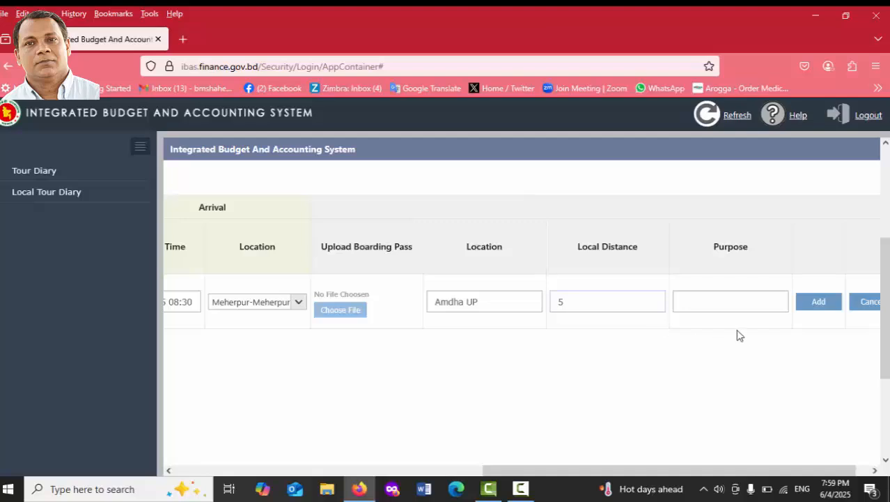
click(712, 304)
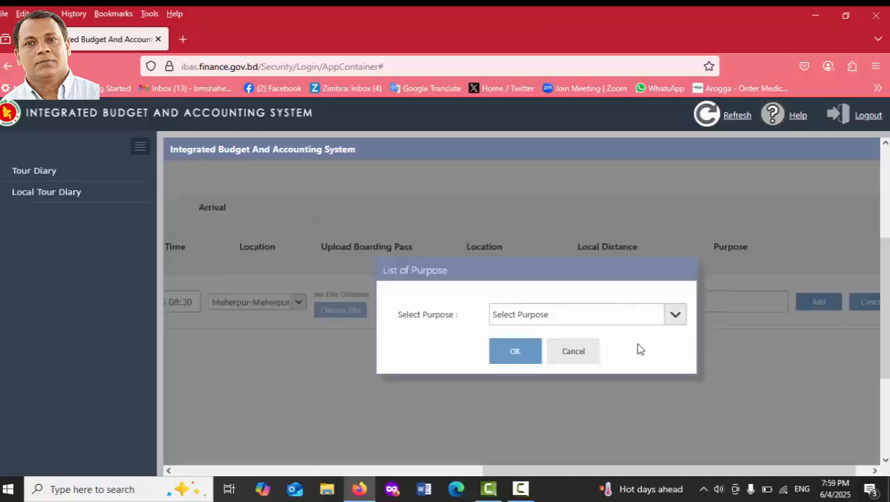
Set the purpose to Other with comment 'Site Tour' and add the row to the tour list.
click(678, 317)
click(675, 317)
click(519, 317)
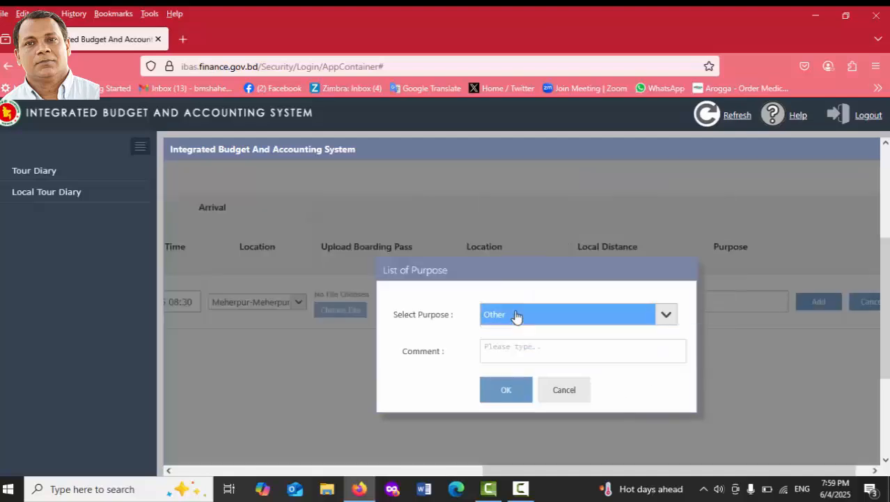
click(503, 348)
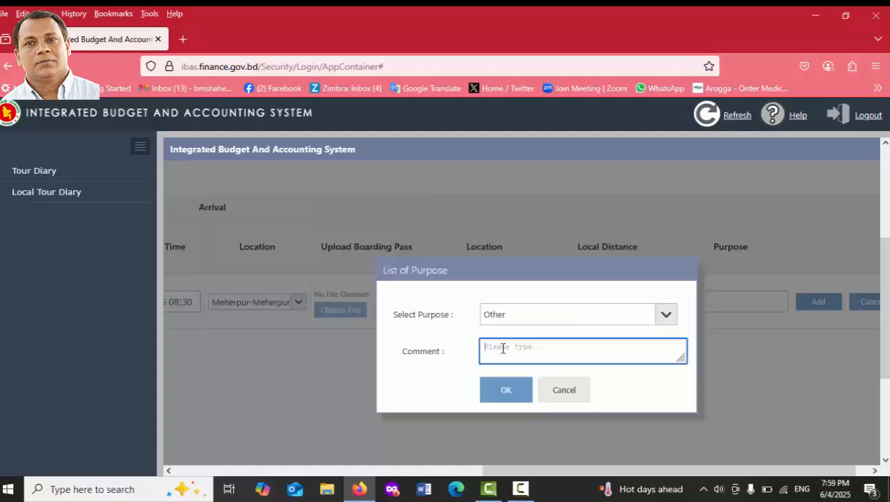
text(Site Tour)
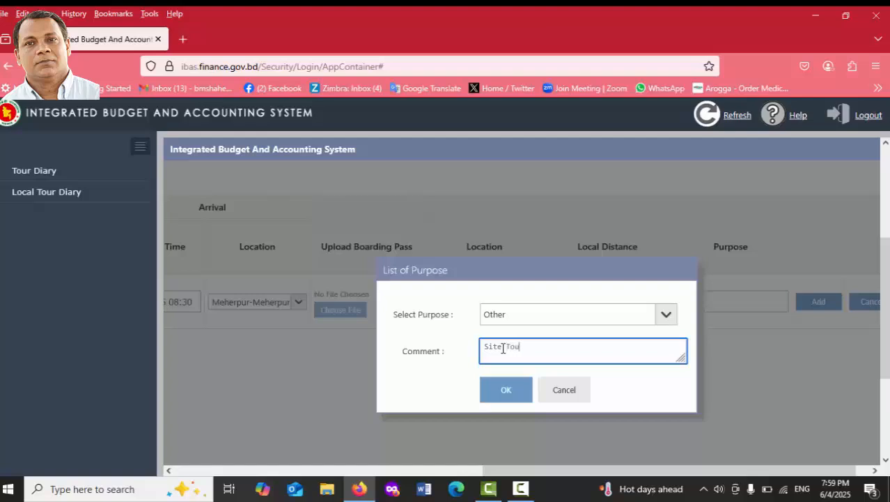
click(505, 390)
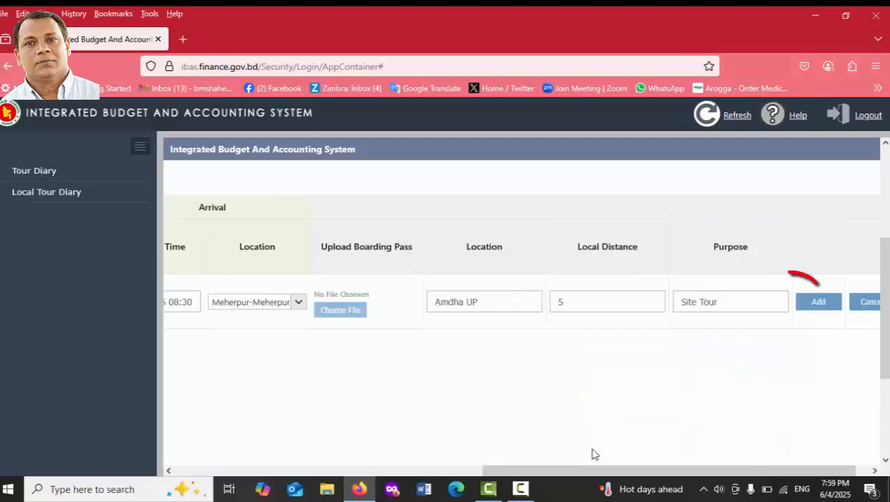
drag(581, 469, 641, 469)
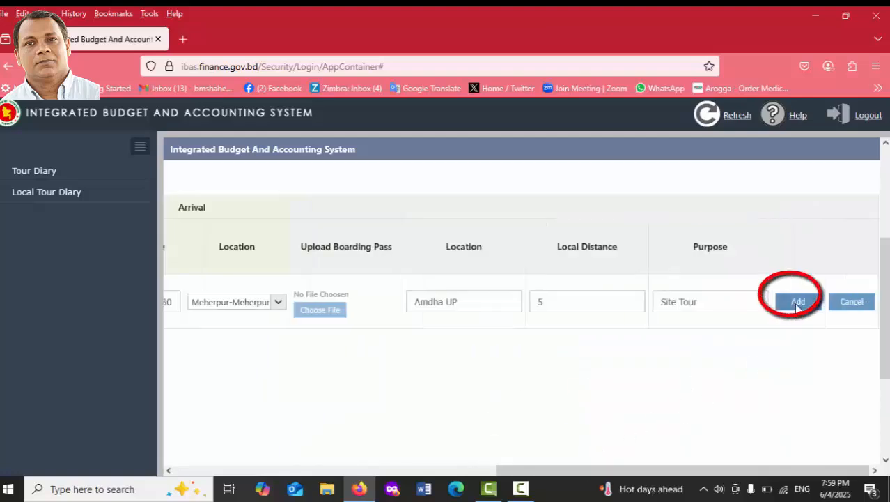
click(798, 303)
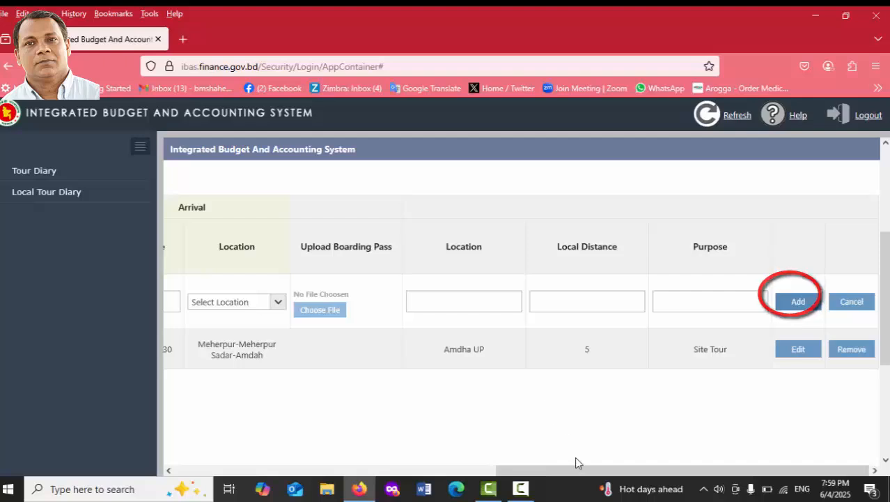
Start a second tour row with departure on 1 June 2025 at 16:30.
drag(575, 474, 322, 475)
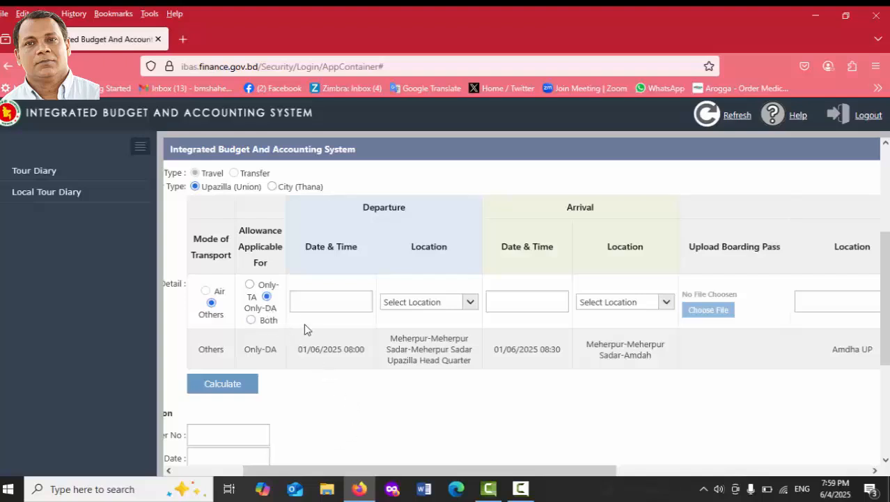
click(305, 304)
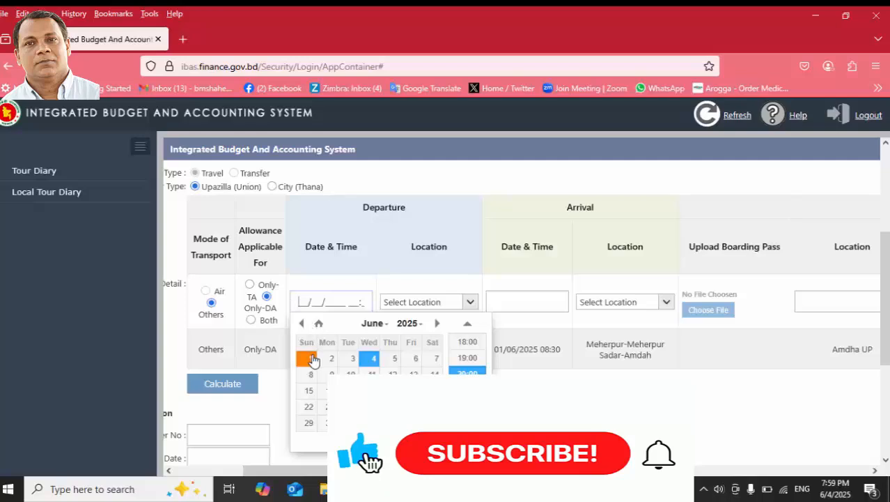
click(312, 359)
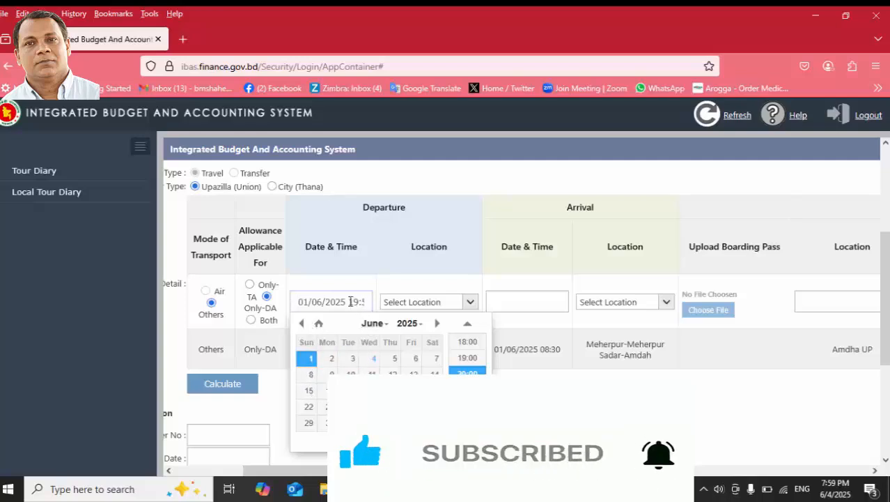
drag(350, 302, 372, 302)
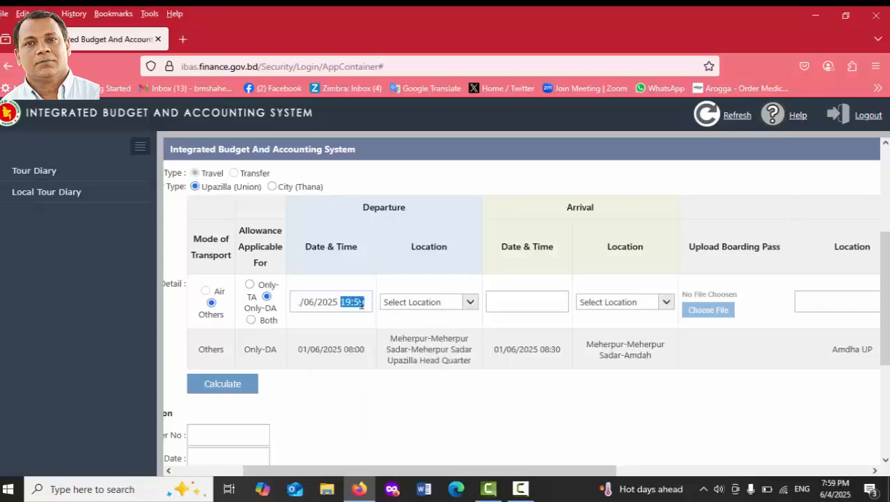
click(362, 303)
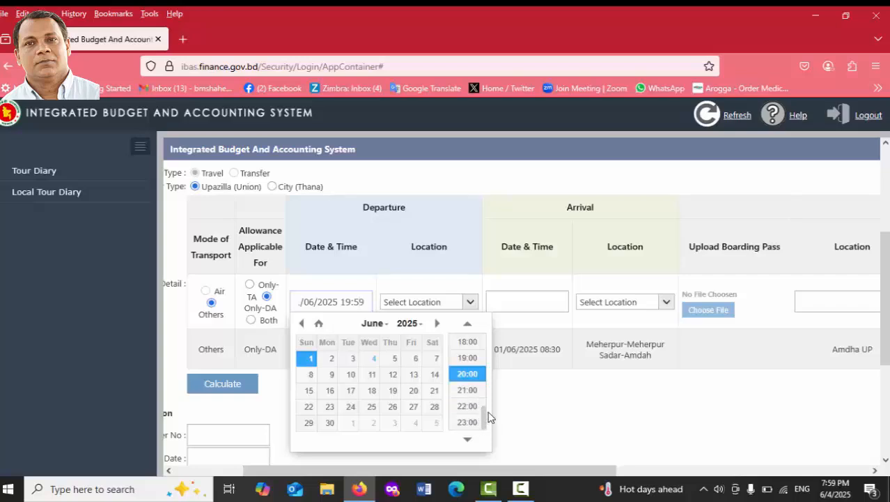
drag(486, 419, 486, 407)
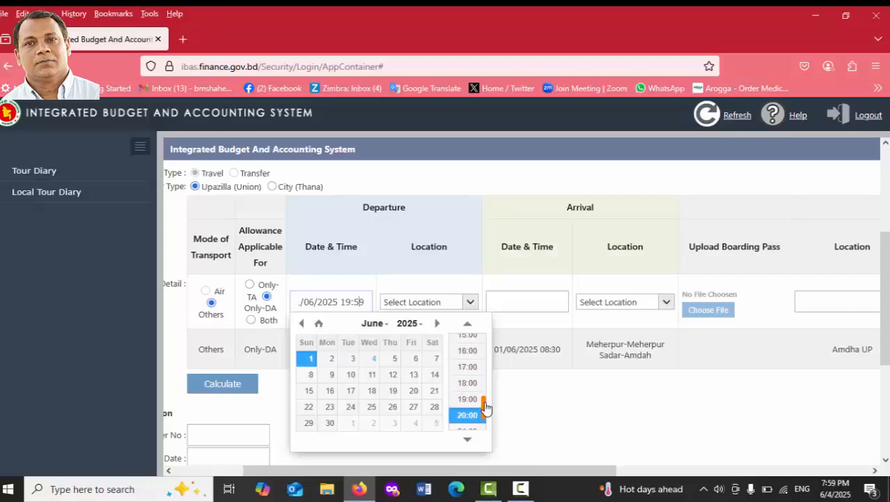
click(468, 363)
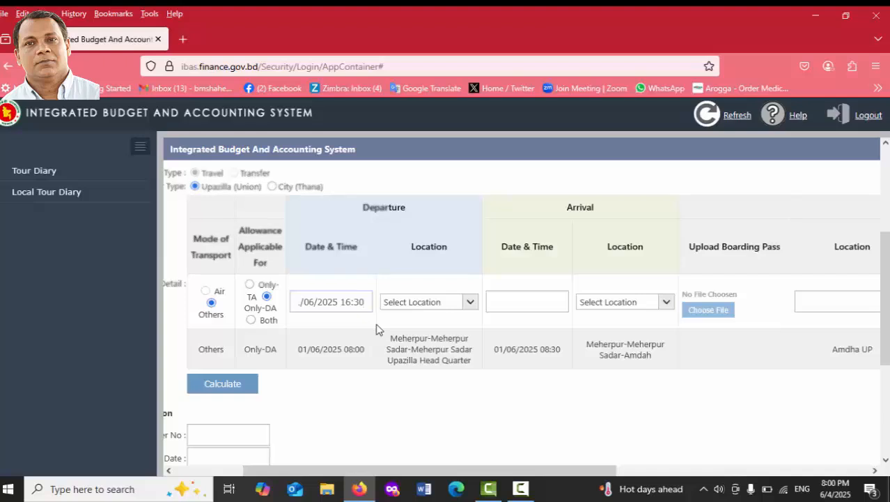
click(471, 302)
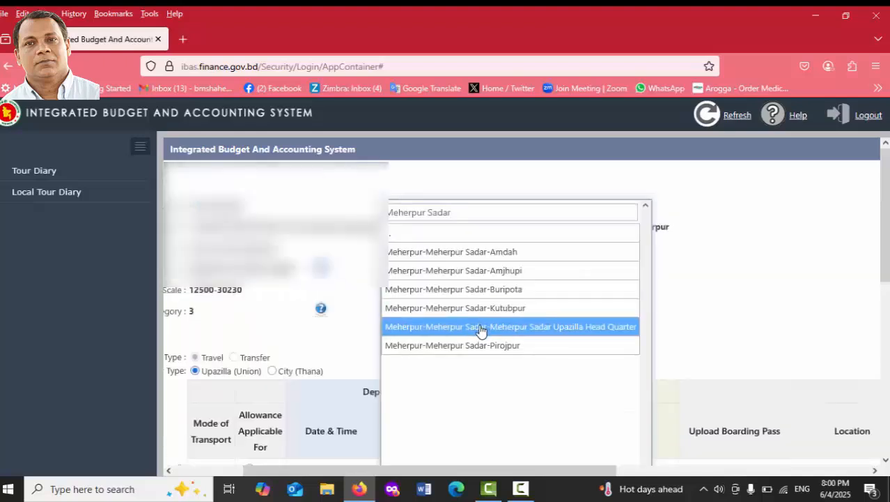
Set the departure location to Amdah and arrival to 1 June 2025 at 17:00.
click(489, 252)
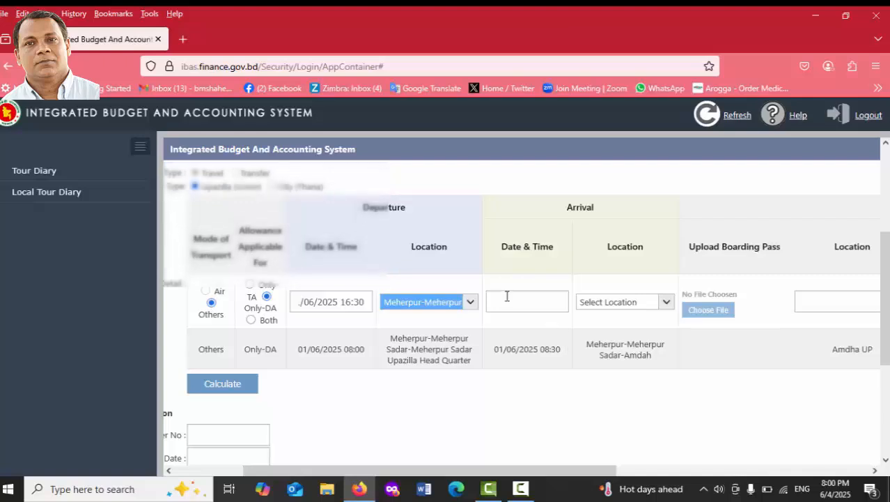
click(507, 296)
click(508, 359)
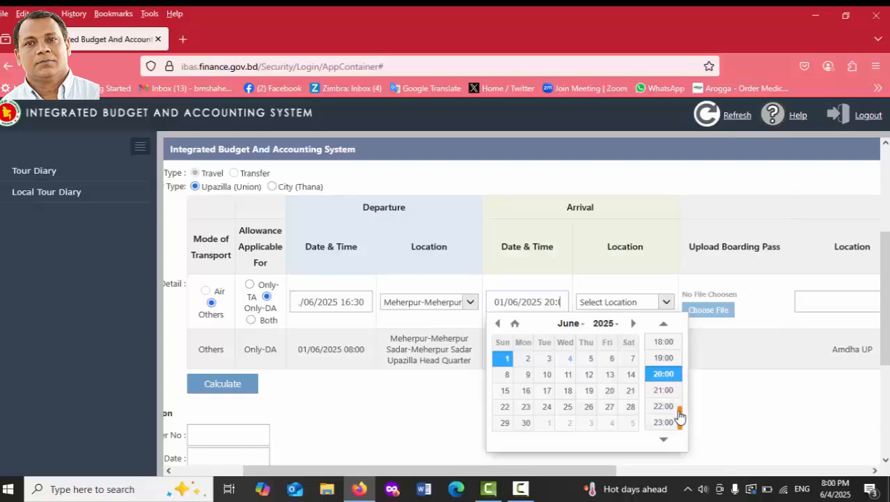
drag(680, 415, 680, 408)
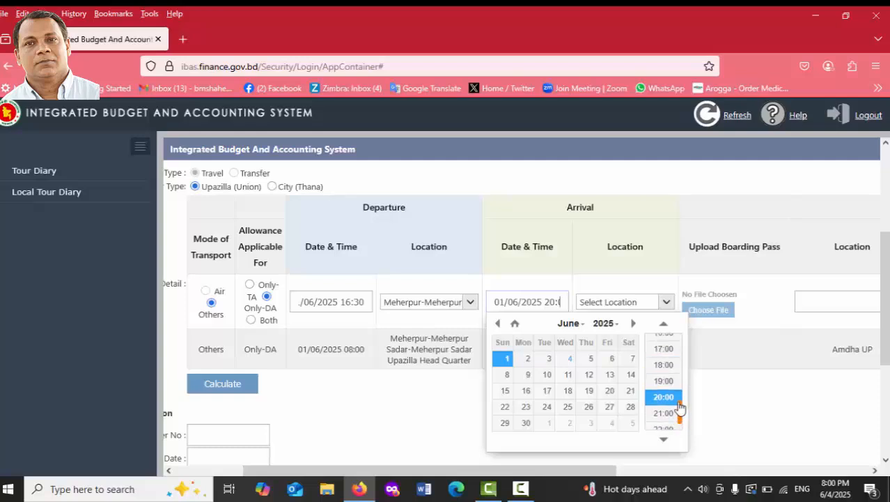
click(665, 350)
Choose Meherpur Sadar Upazilla Head Quarter as the arrival location.
click(662, 301)
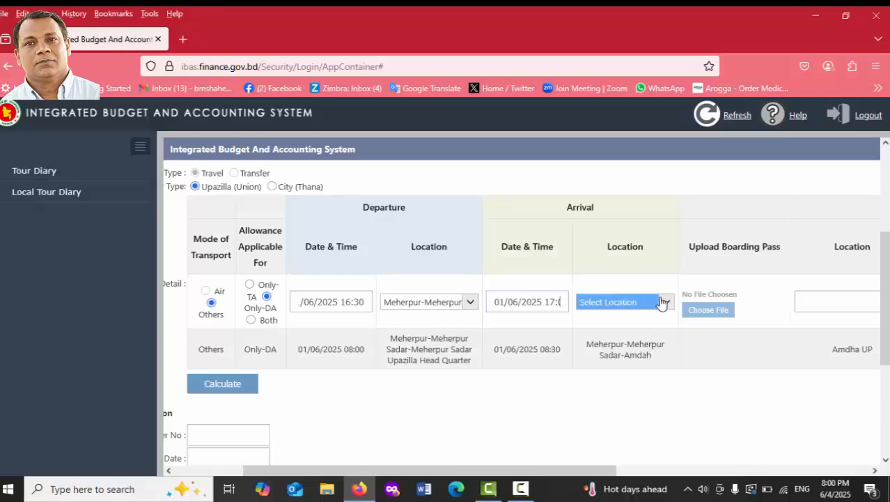
click(662, 301)
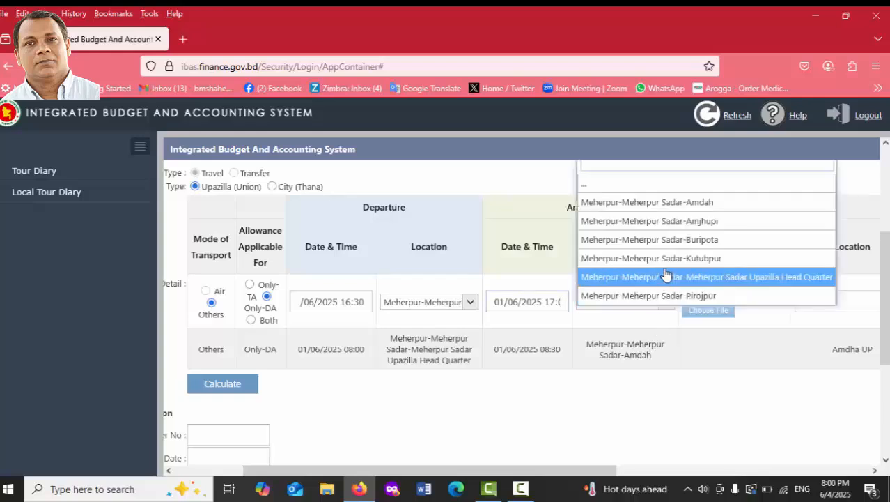
click(660, 276)
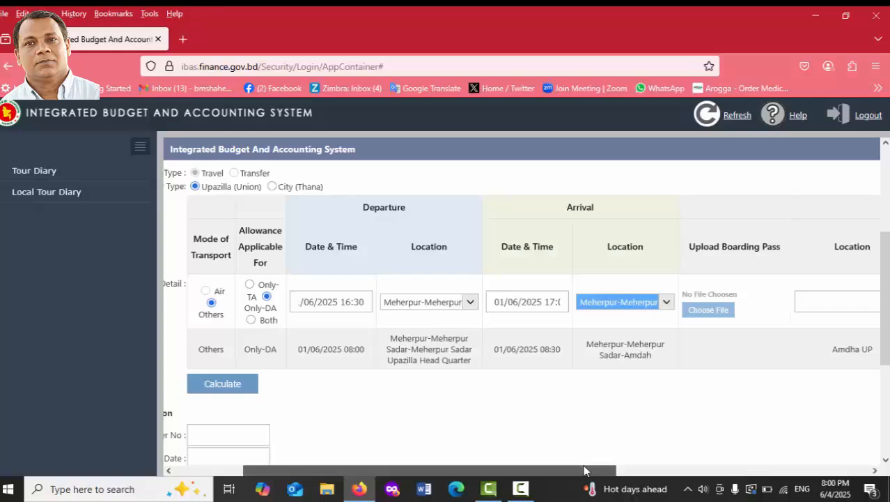
drag(585, 470, 688, 465)
Enter 'Sadar office' as the new row's Location and 5 as its Local Distance.
click(654, 301)
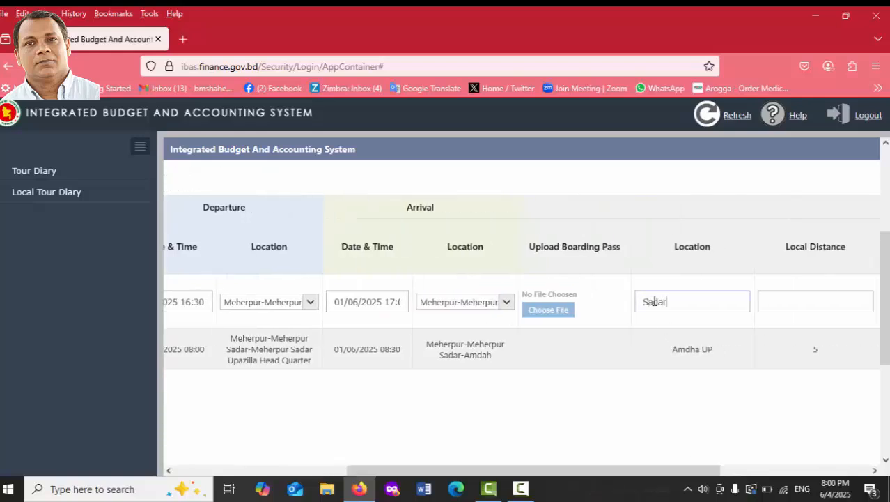
text(Sadar office)
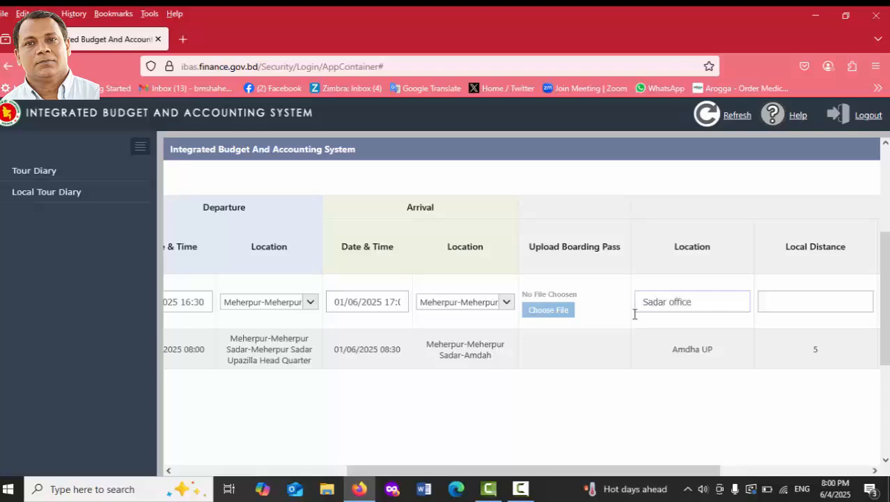
drag(514, 470, 562, 472)
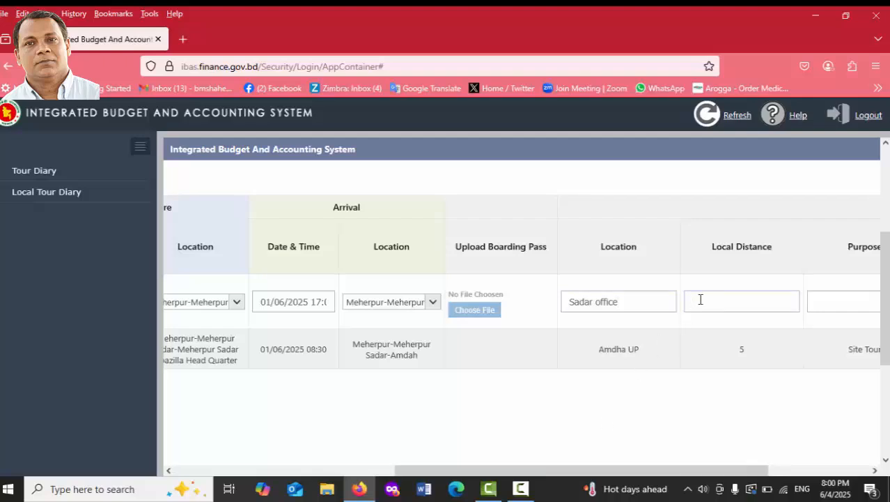
drag(632, 466, 681, 465)
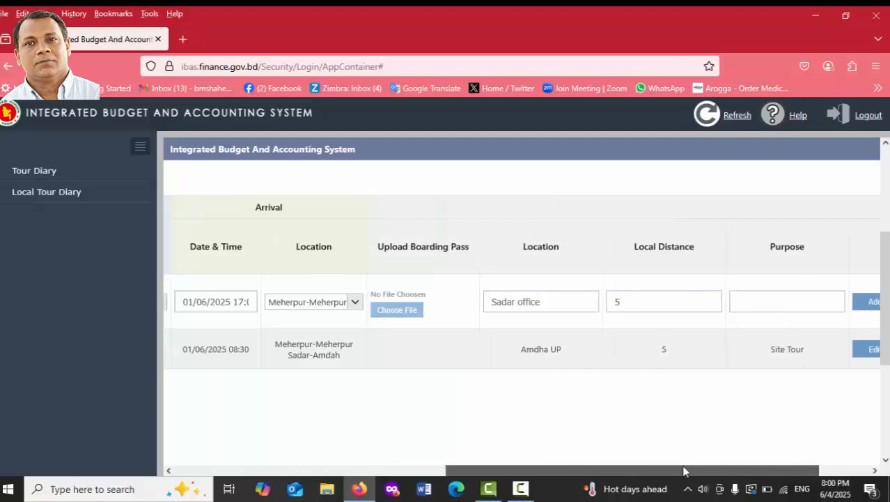
Set the row's purpose to Other with comment 'Site Tour' and add it as the second tour row.
click(744, 307)
click(675, 314)
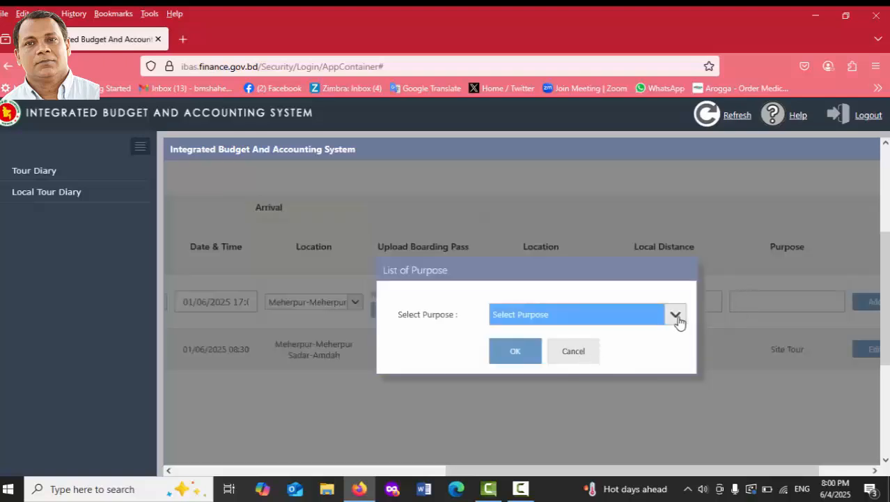
click(554, 311)
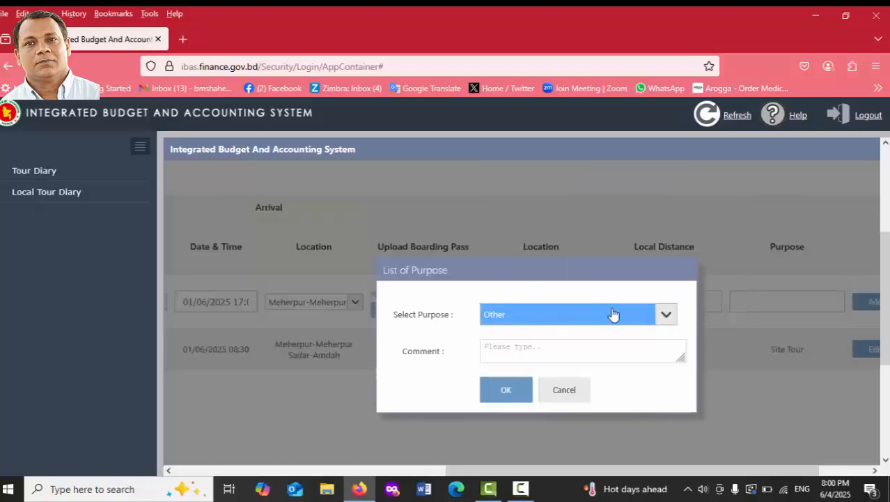
click(499, 347)
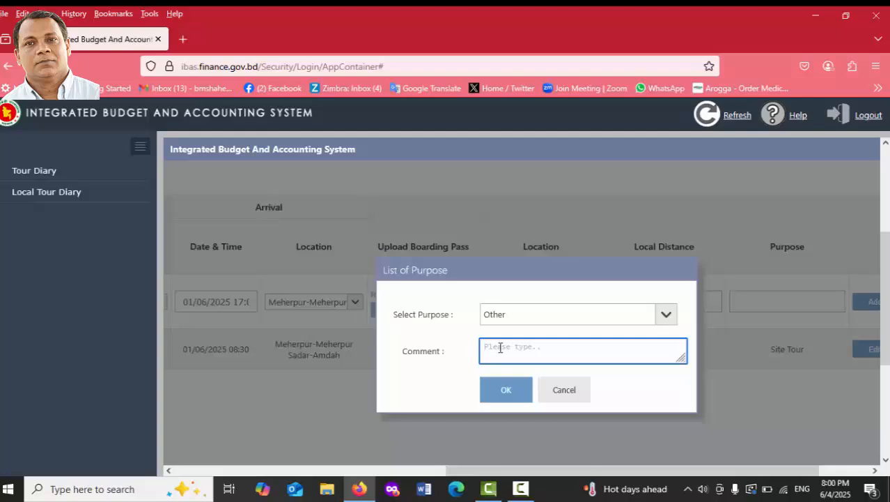
text(Site Tour)
click(506, 388)
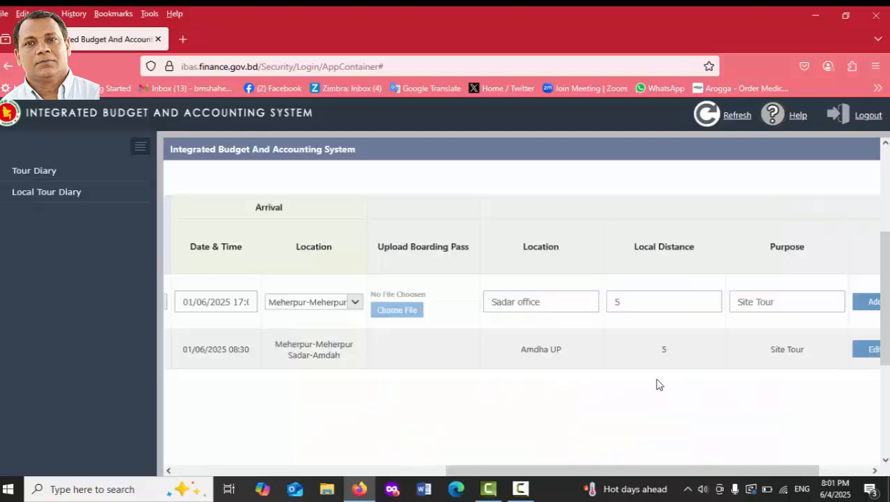
drag(587, 471, 726, 438)
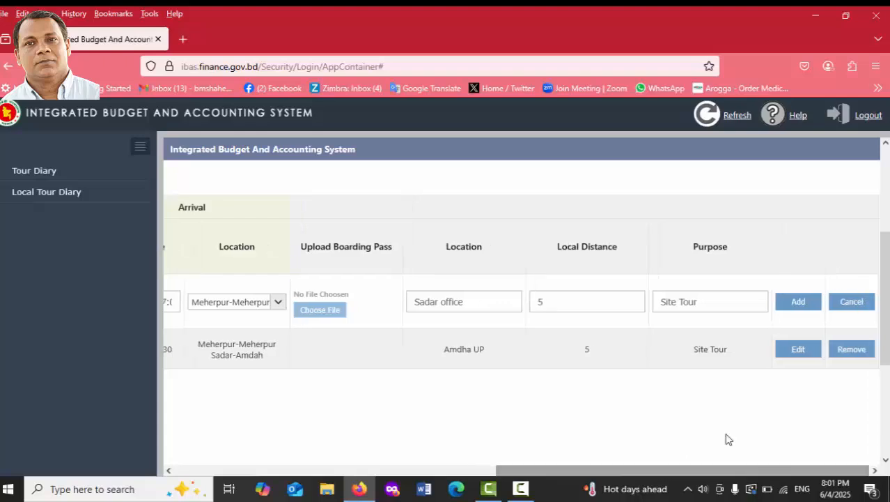
click(800, 309)
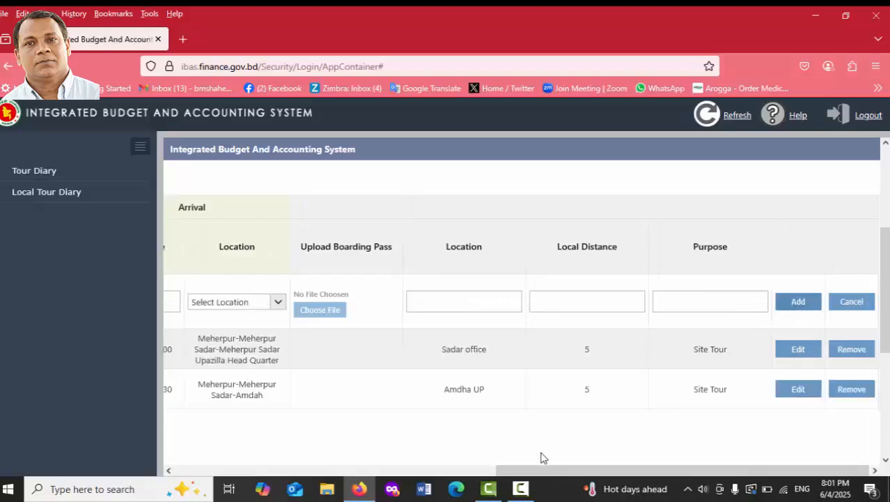
Reload the Sadar office row, check its arrival location, and save it again.
drag(552, 472, 291, 477)
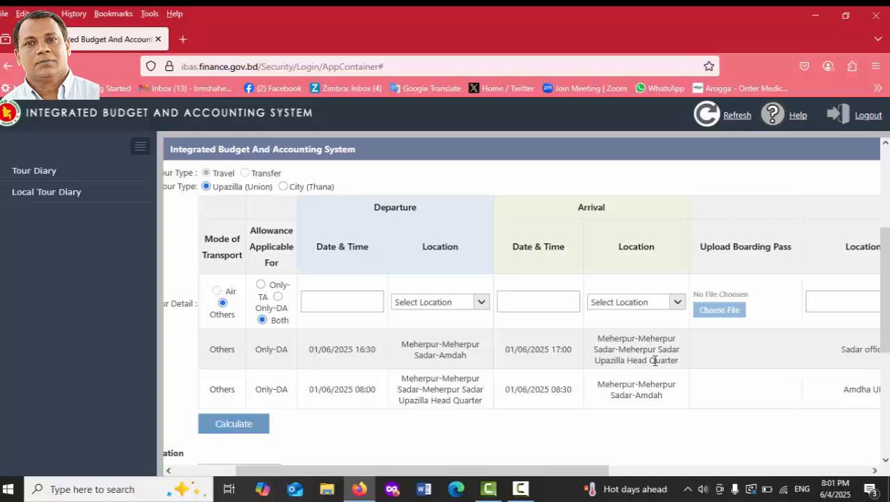
drag(533, 469, 797, 468)
click(797, 350)
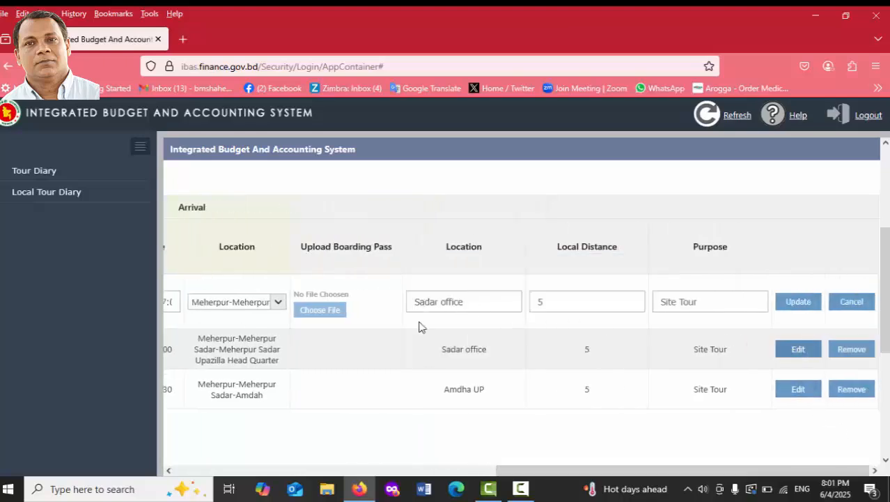
drag(519, 471, 382, 463)
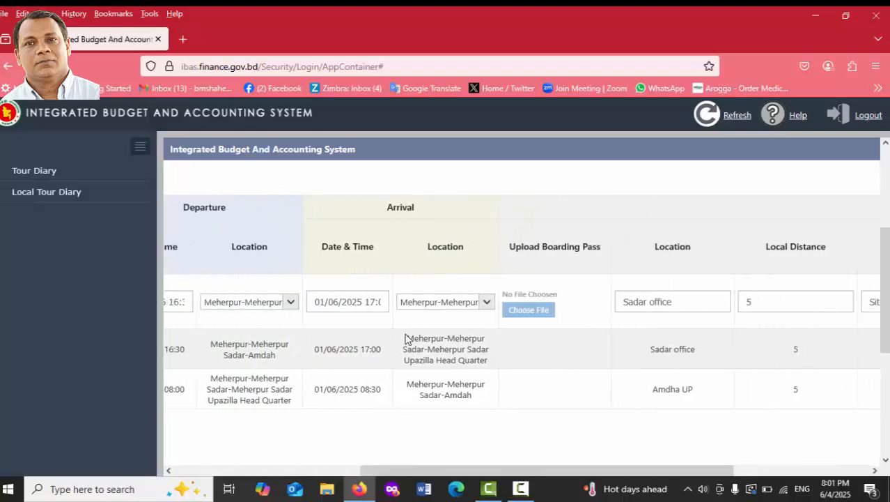
click(421, 306)
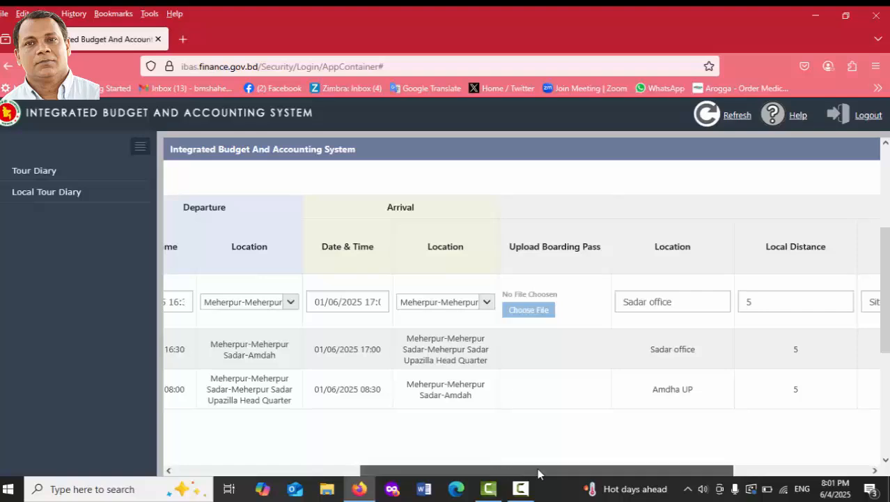
drag(536, 470, 667, 474)
click(800, 302)
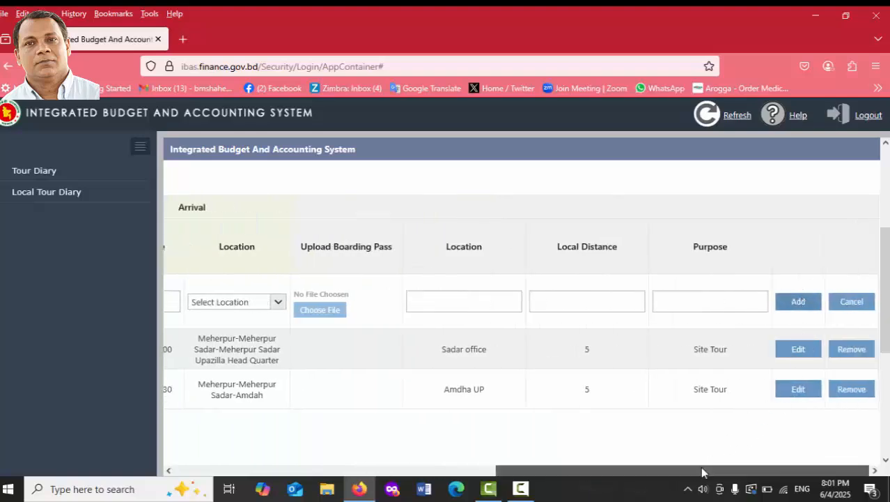
Change the local distance from 5 to 8 for the Amdha UP and Sadar office rows.
drag(700, 466, 384, 452)
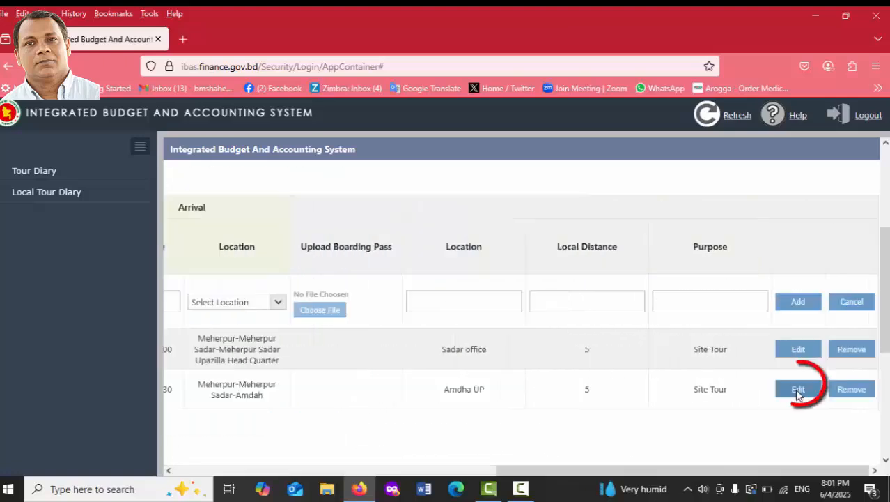
click(796, 389)
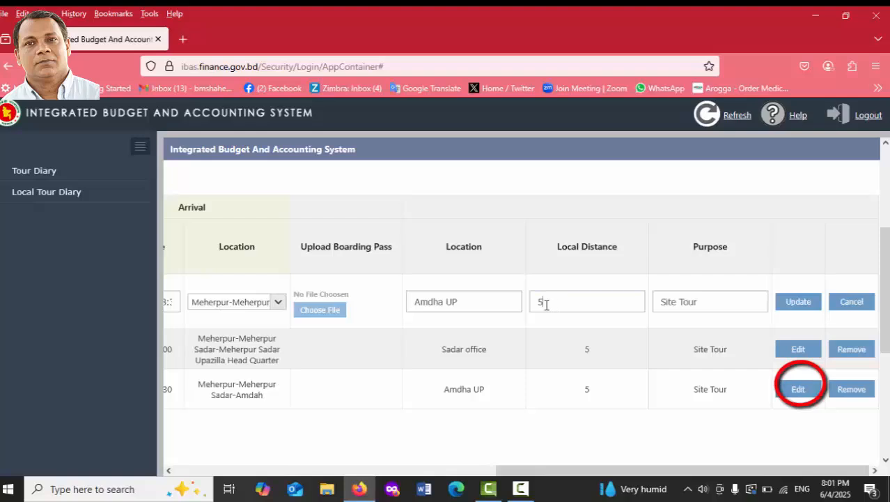
drag(542, 302, 516, 305)
text(8)
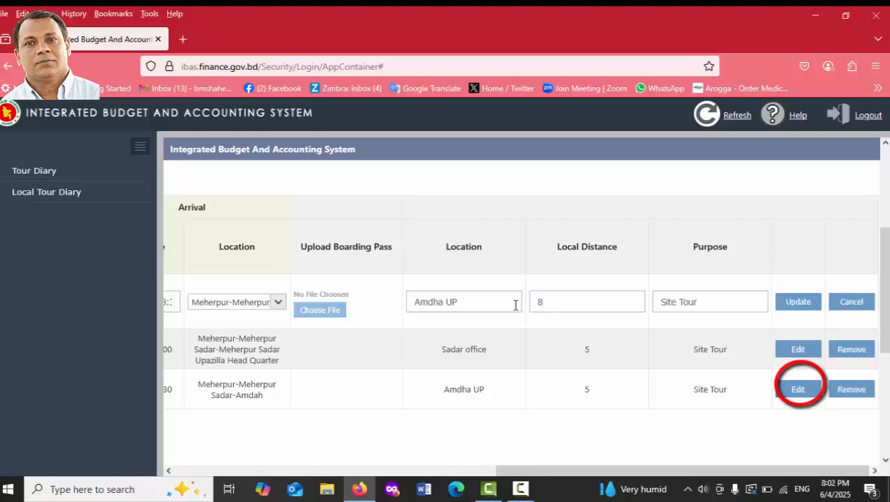
click(798, 301)
click(803, 352)
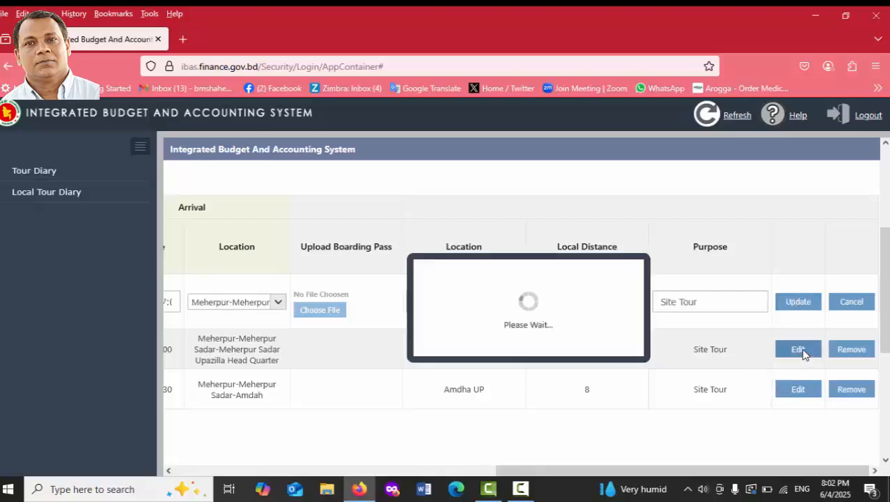
drag(547, 302, 517, 303)
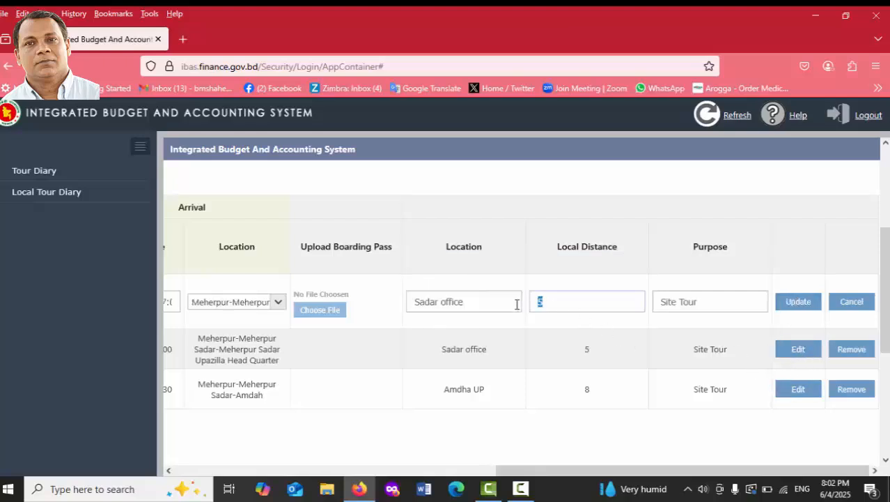
click(800, 302)
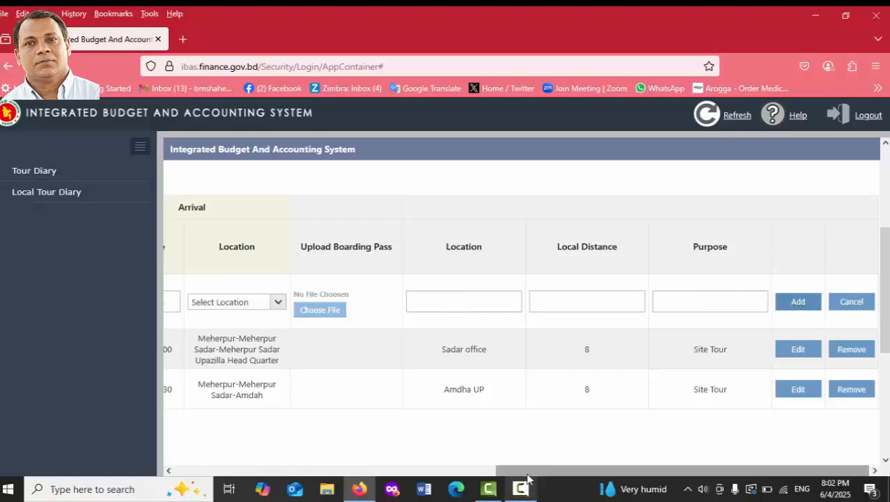
drag(520, 473, 183, 473)
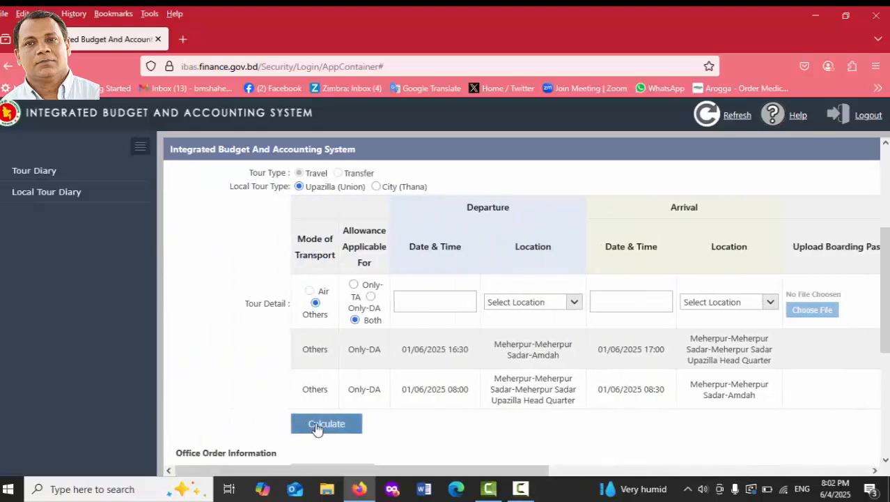
Calculate allowances and review both 8 km rows at DA rate 490, totalling 245.00 gross.
click(318, 428)
scroll(596, 362, down, 3)
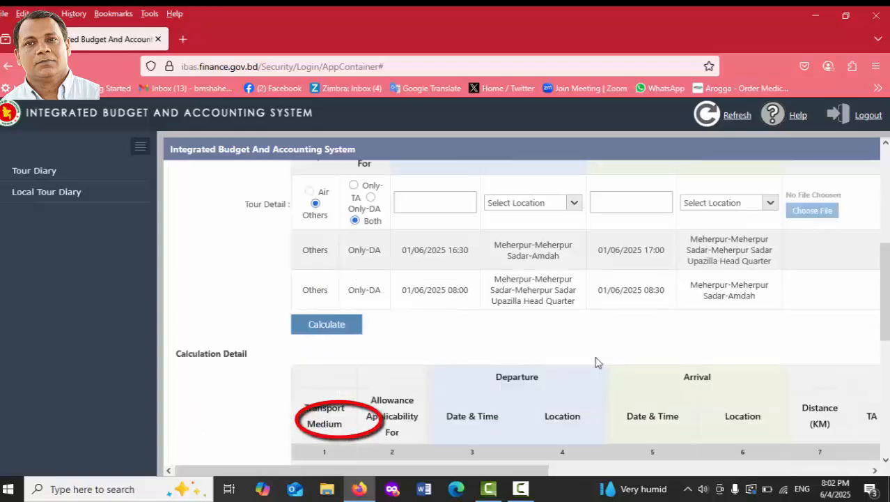
drag(489, 477, 729, 473)
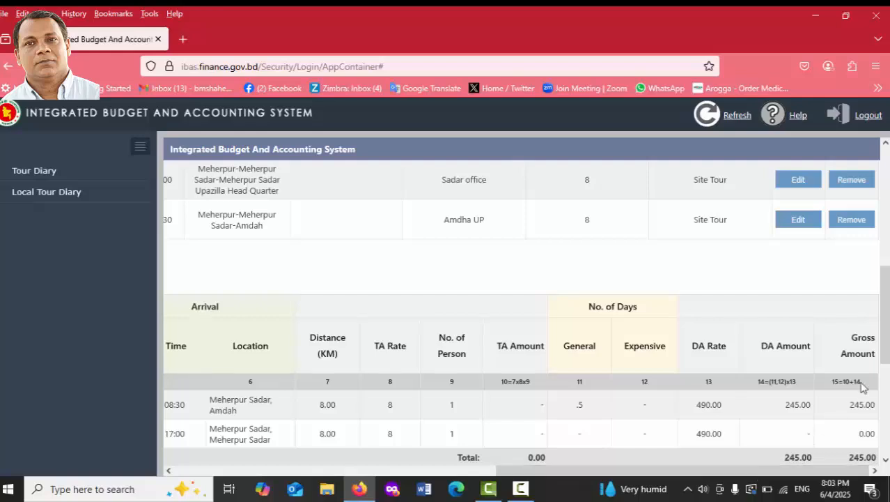
drag(885, 314, 885, 405)
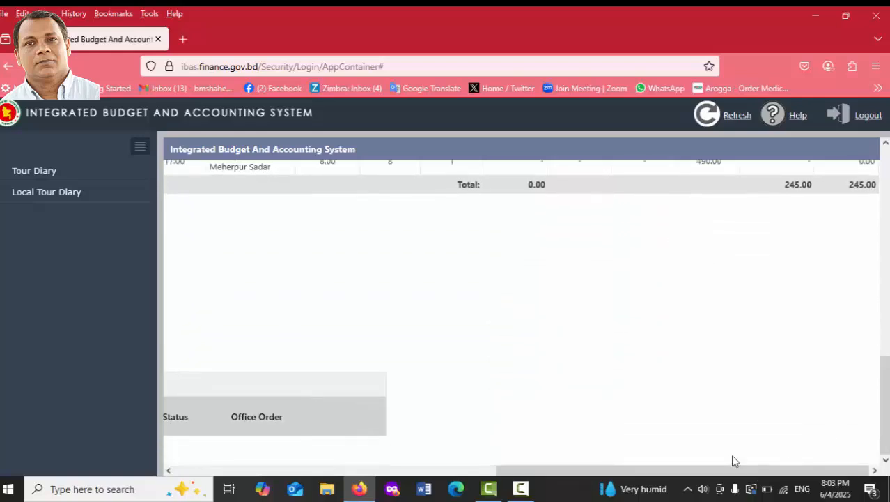
Enter office order number 430 with order date 01/06/2025.
drag(682, 470, 223, 469)
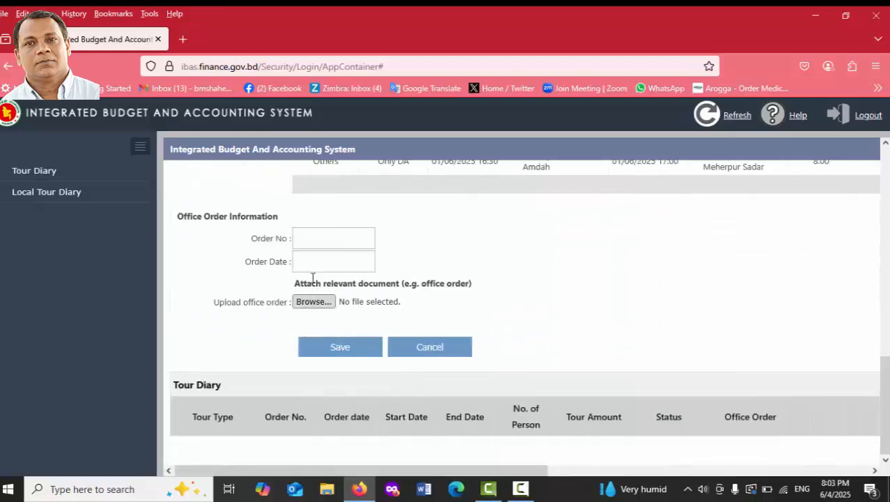
click(310, 239)
text(430)
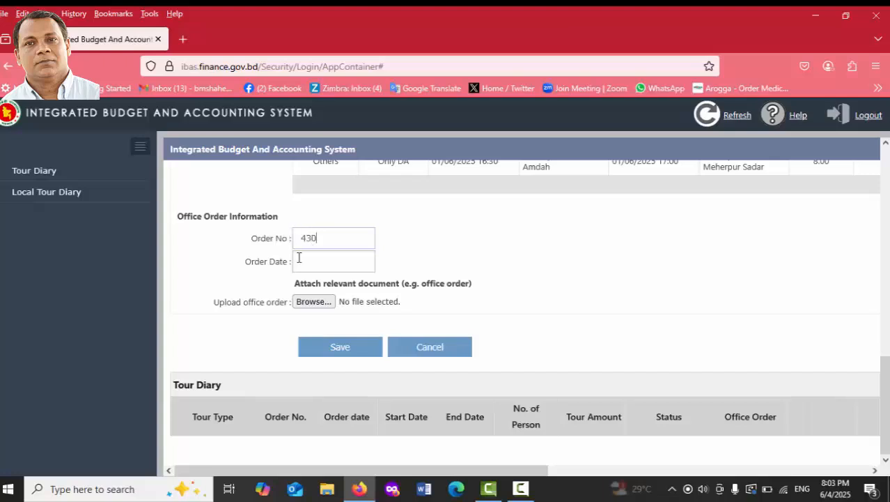
click(300, 259)
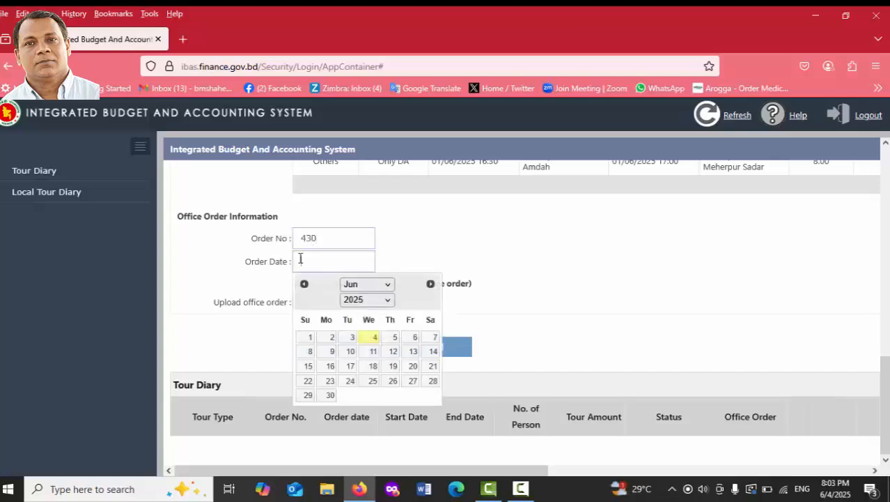
click(308, 337)
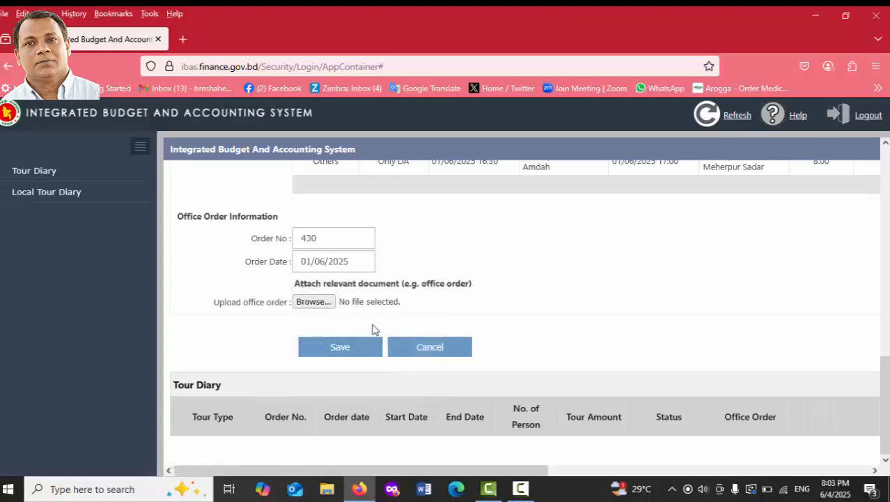
Attach '1. Top Sheet.docx' from the Desktop as the office order file.
click(325, 303)
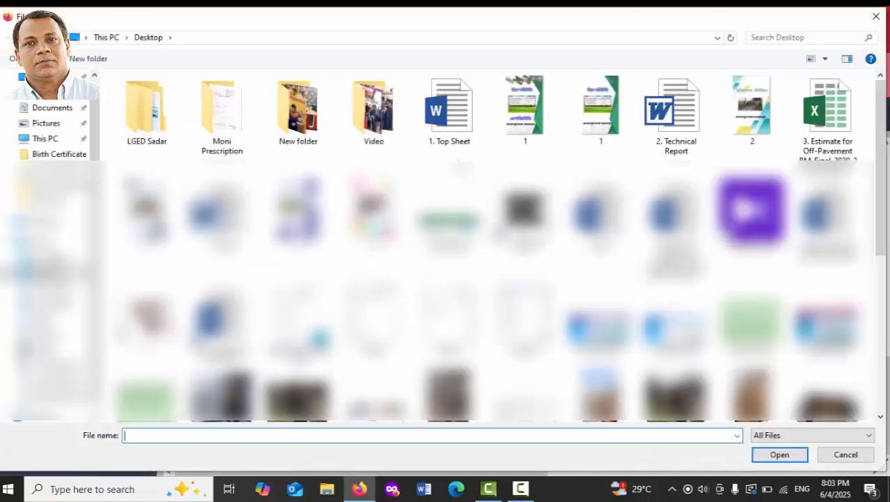
click(459, 133)
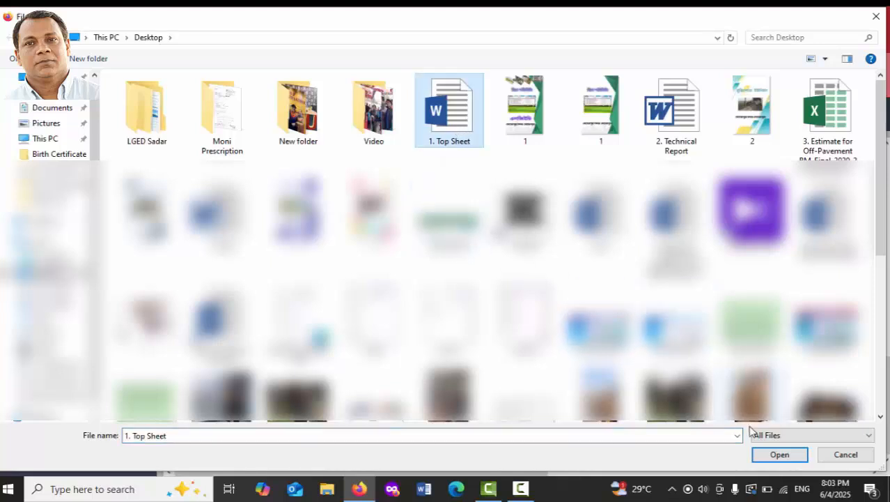
click(777, 455)
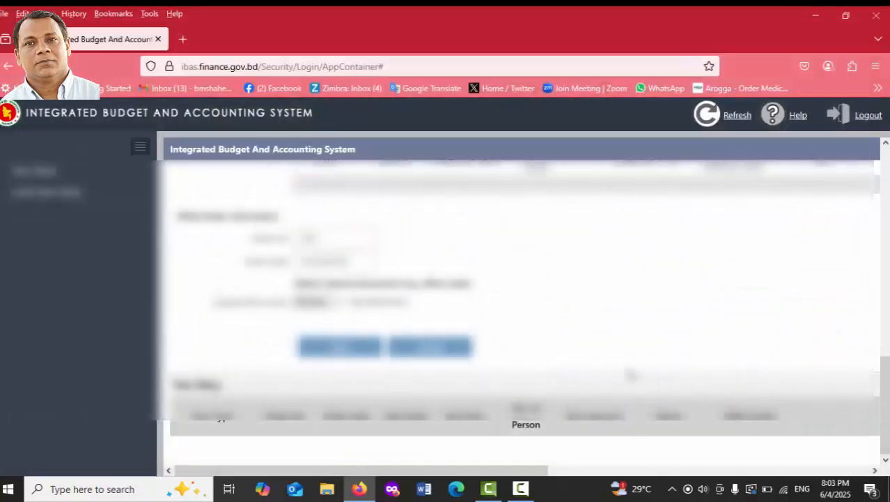
Save the tour diary as a draft and dismiss the success message.
click(341, 346)
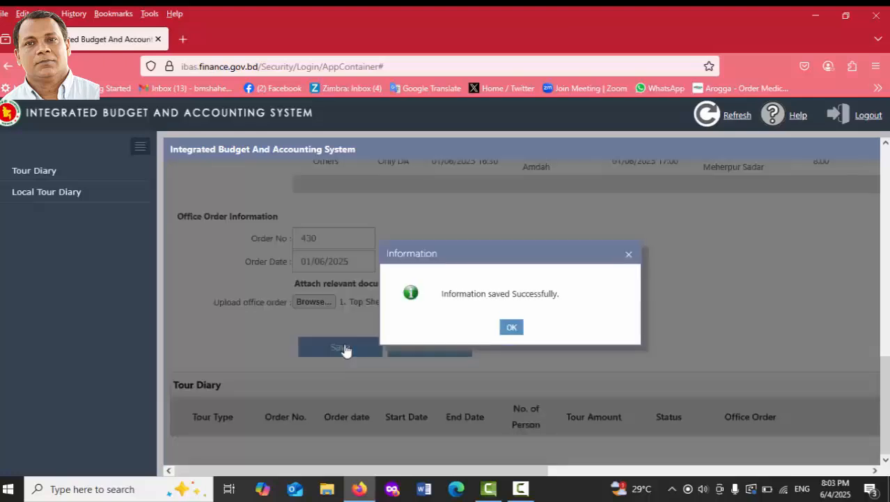
click(513, 327)
scroll(609, 307, down, 1)
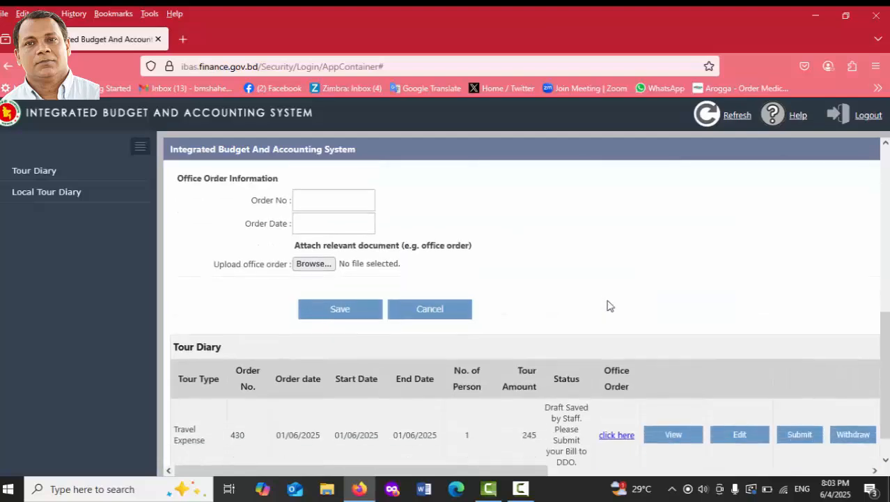
scroll(610, 306, up, 1)
scroll(623, 354, down, 1)
scroll(624, 355, up, 1)
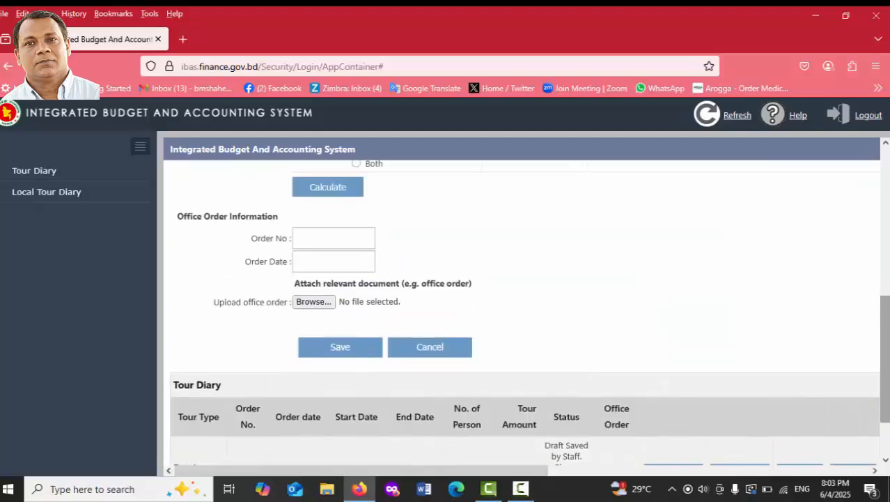
scroll(867, 404, down, 1)
View the saved Tour Diary entry for 01/06/2025 with amount 245.
drag(534, 469, 650, 471)
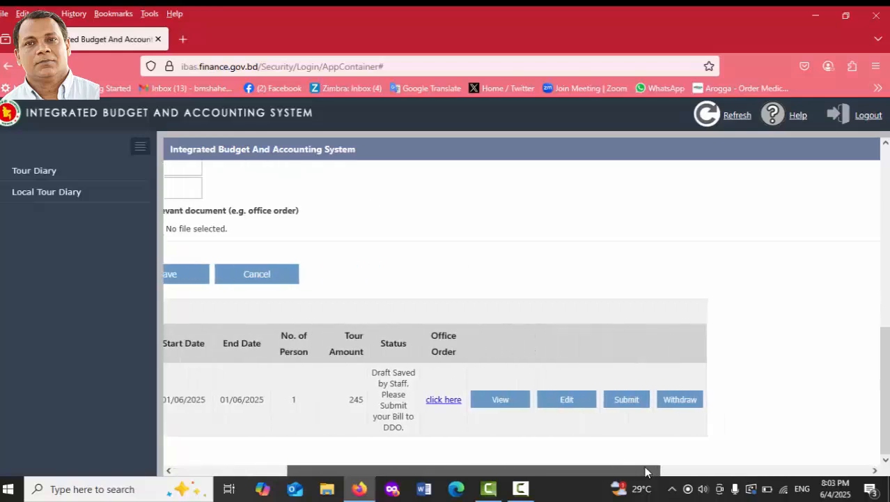
click(500, 399)
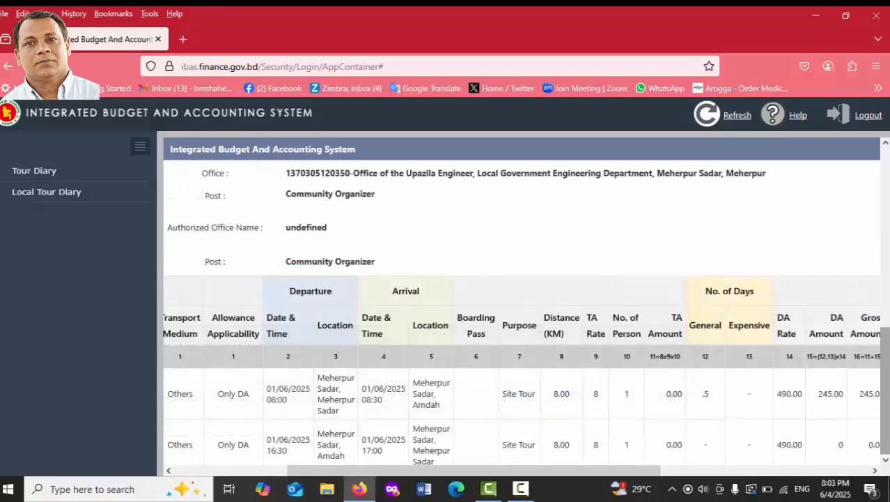
mouse_move(885, 387)
mouse_down()
mouse_move(885, 223)
mouse_move(885, 379)
mouse_up()
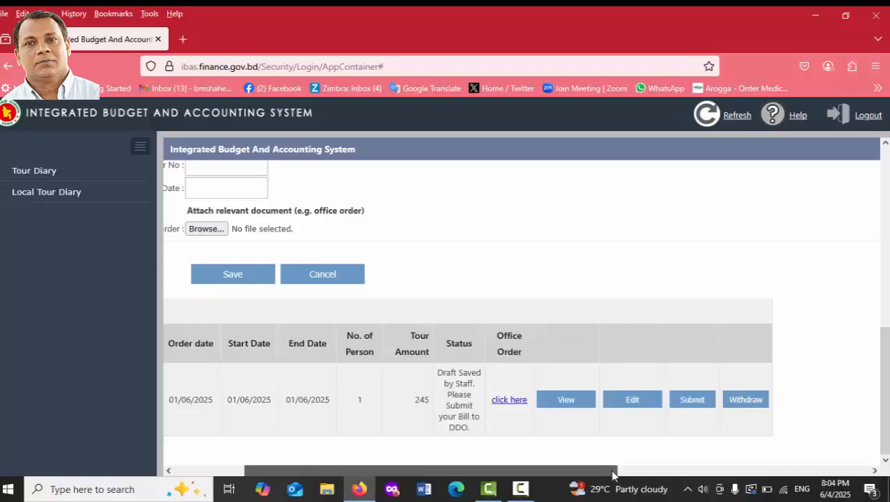
Scroll back up through the form and minimize Firefox to reveal the Windows desktop.
drag(612, 469, 471, 479)
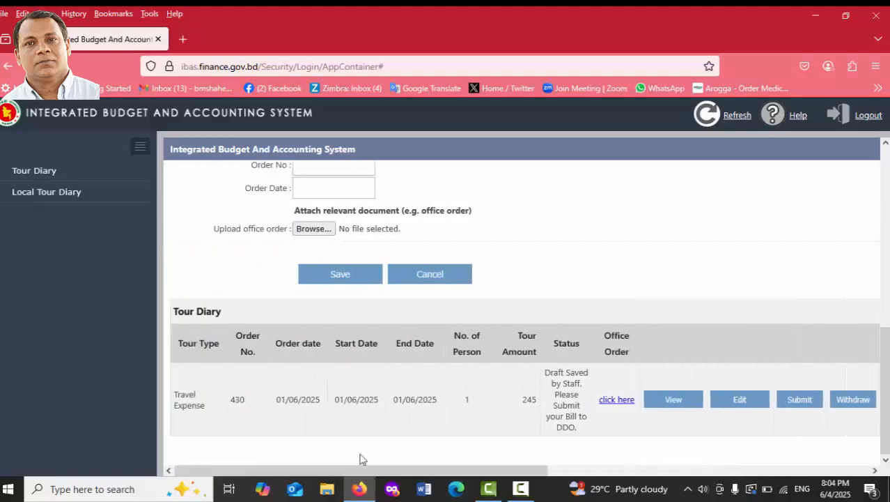
scroll(585, 271, up, 2)
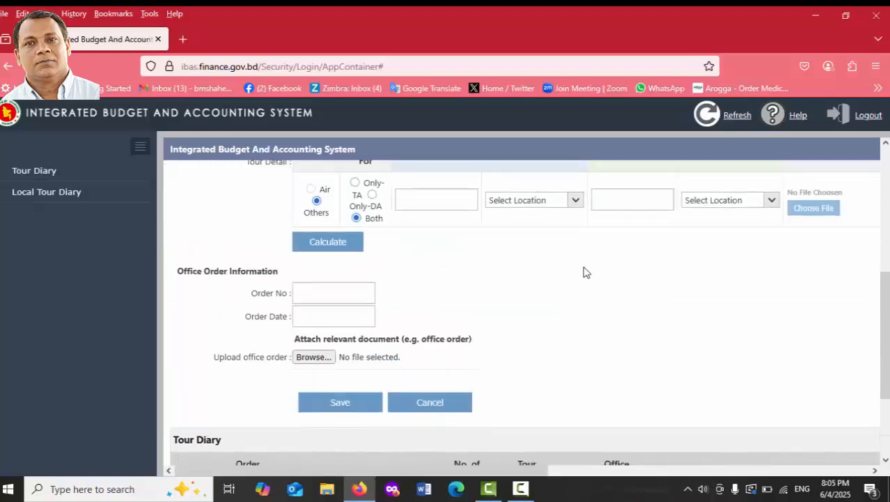
scroll(587, 269, down, 2)
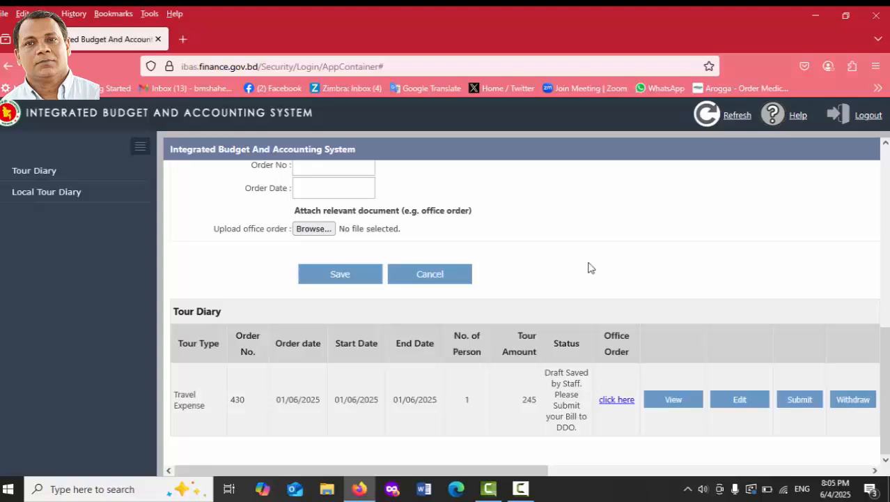
drag(453, 471, 395, 474)
scroll(527, 253, up, 5)
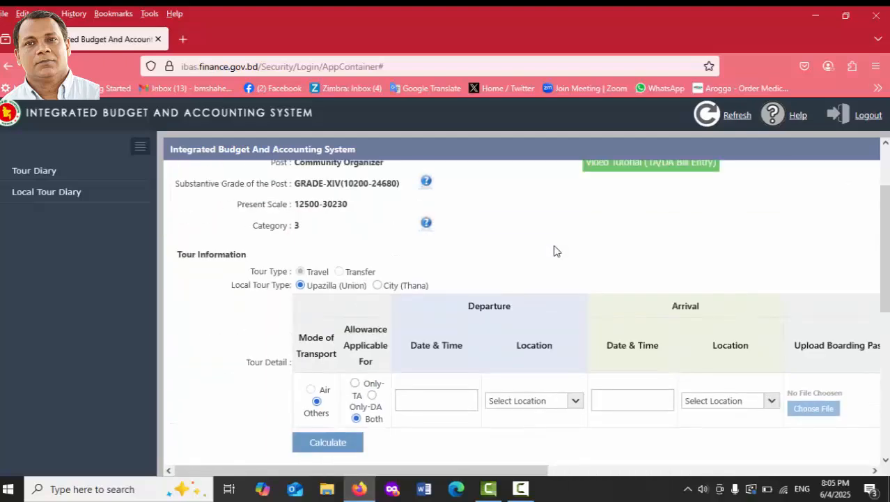
click(820, 17)
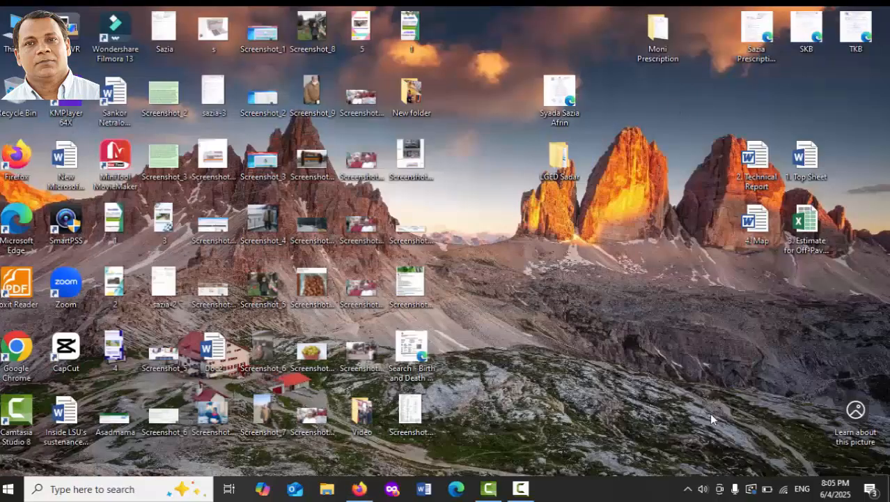